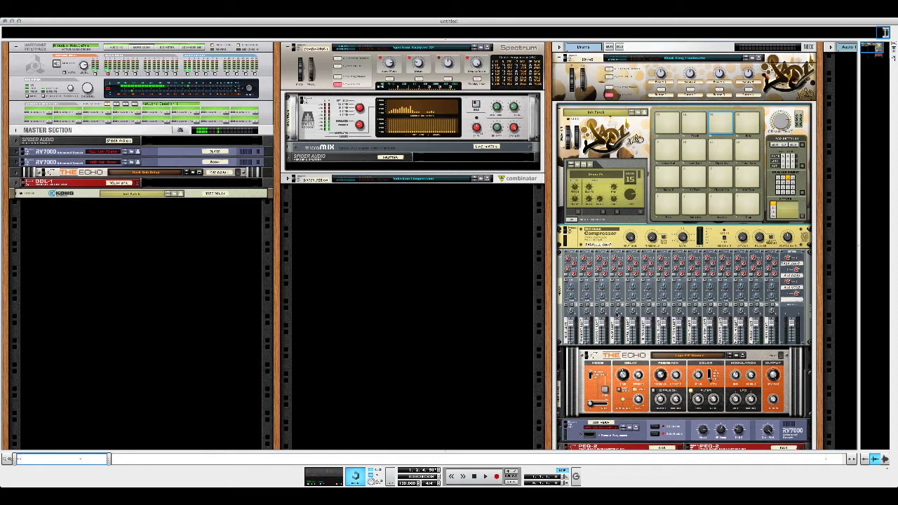
Step: Examine the device chain inside the Drums Combinator, including the paired PEQ-2 equalizers, RV7000 reverb, The Echo, mixer and compressor
left_click_drag(869, 47, 870, 55)
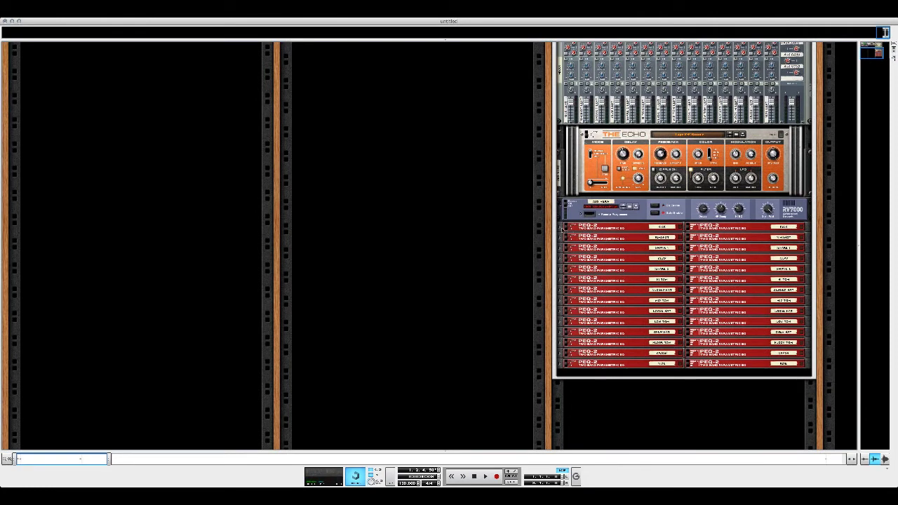
left_click(563, 228)
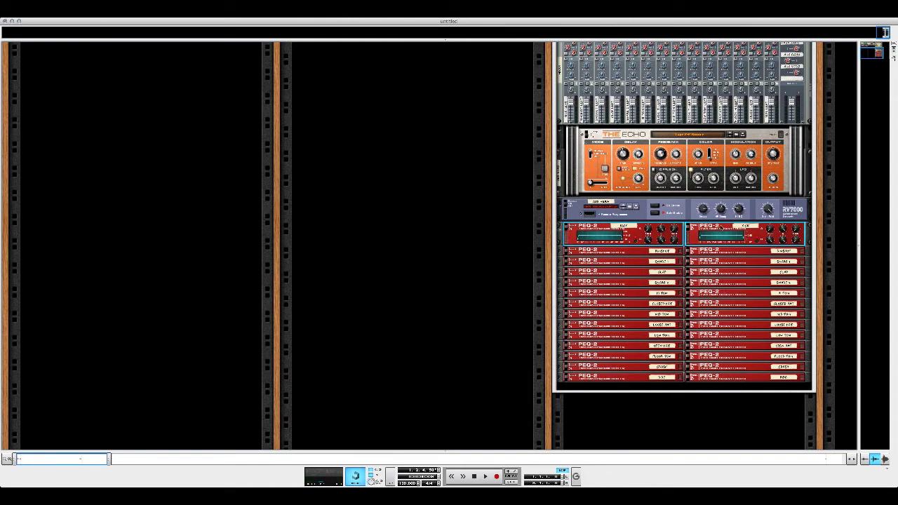
left_click(563, 229)
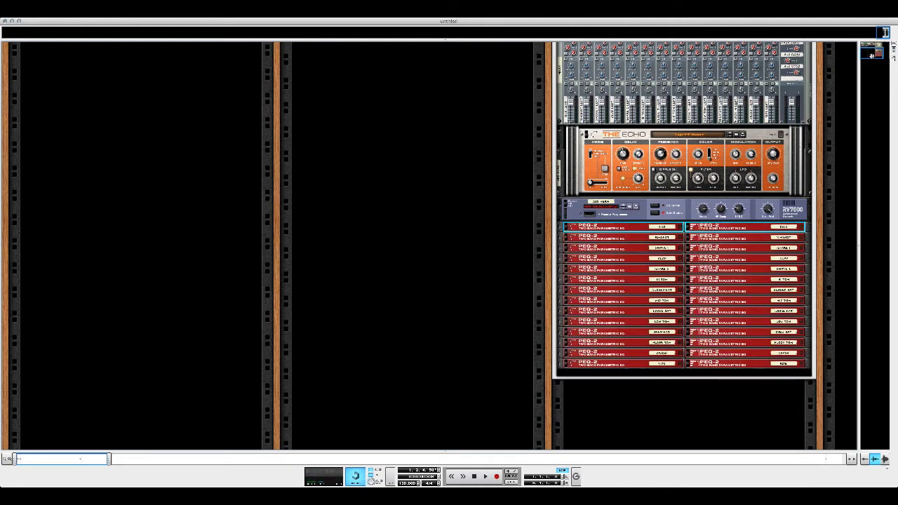
left_click_drag(872, 56, 869, 47)
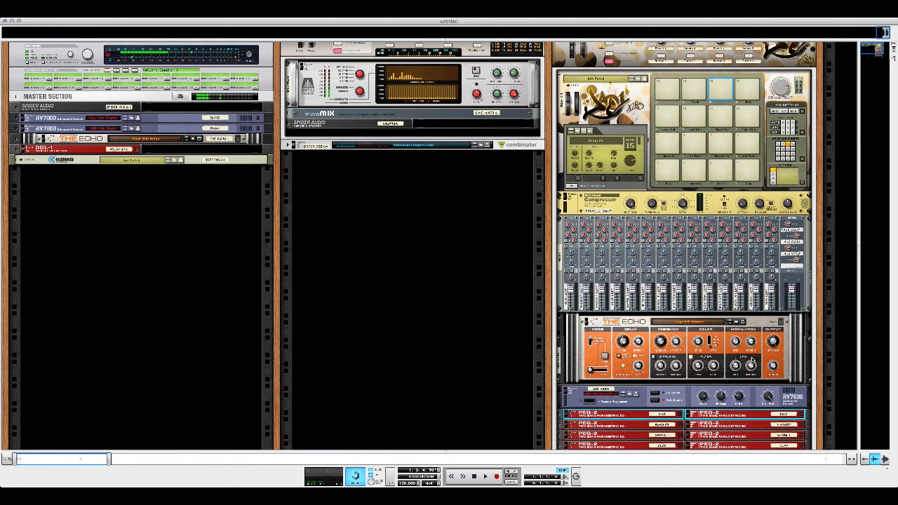
left_click(752, 360)
key("Down")
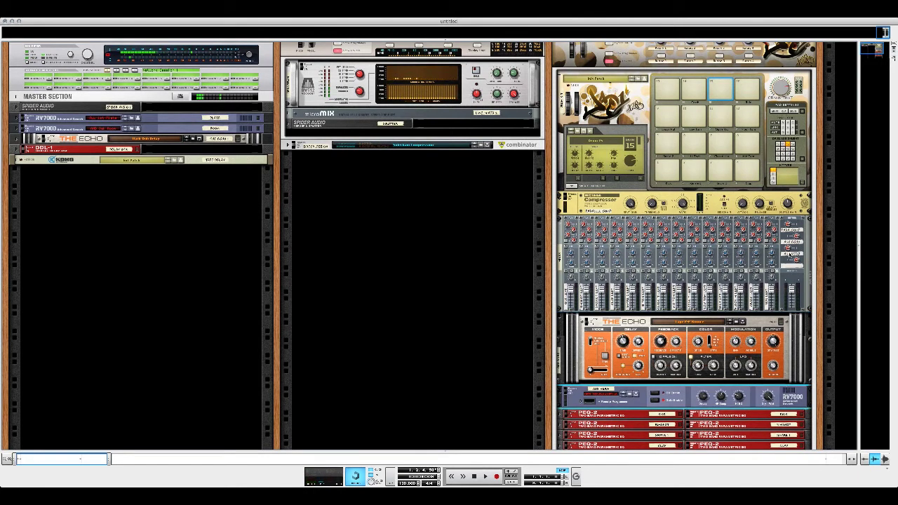
left_click(608, 231)
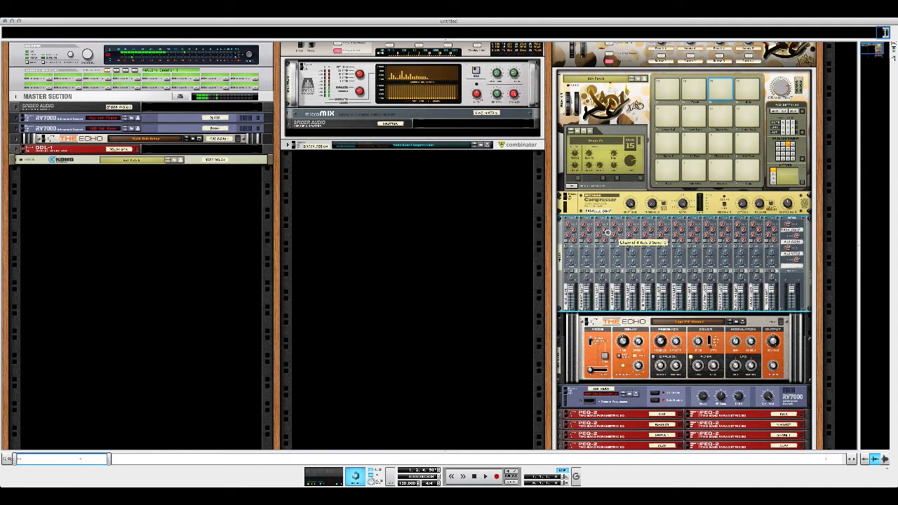
left_click(598, 211)
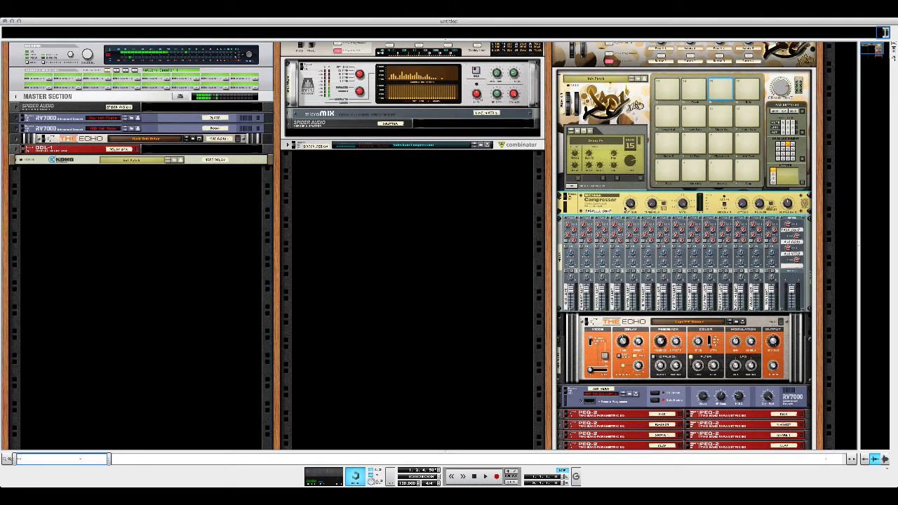
left_click(569, 226)
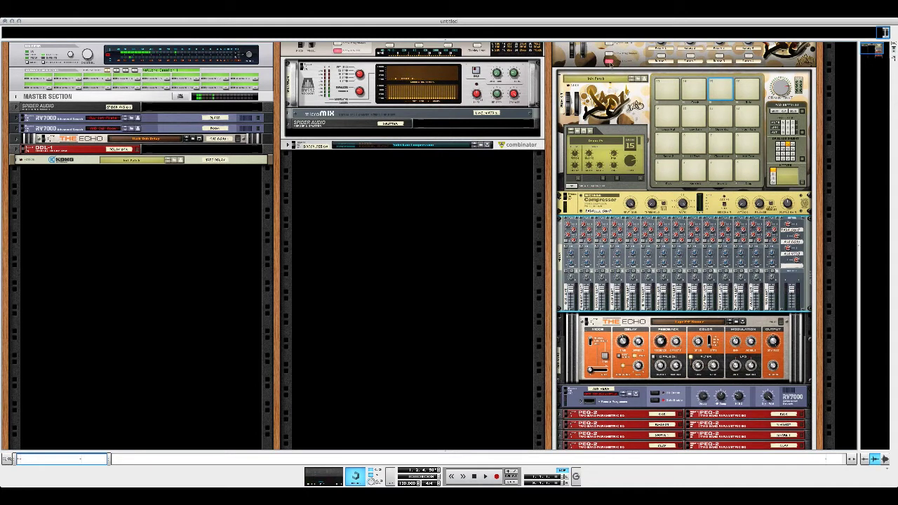
mouse_move(873, 49)
left_mouse_down()
mouse_move(874, 65)
mouse_move(870, 45)
left_mouse_up()
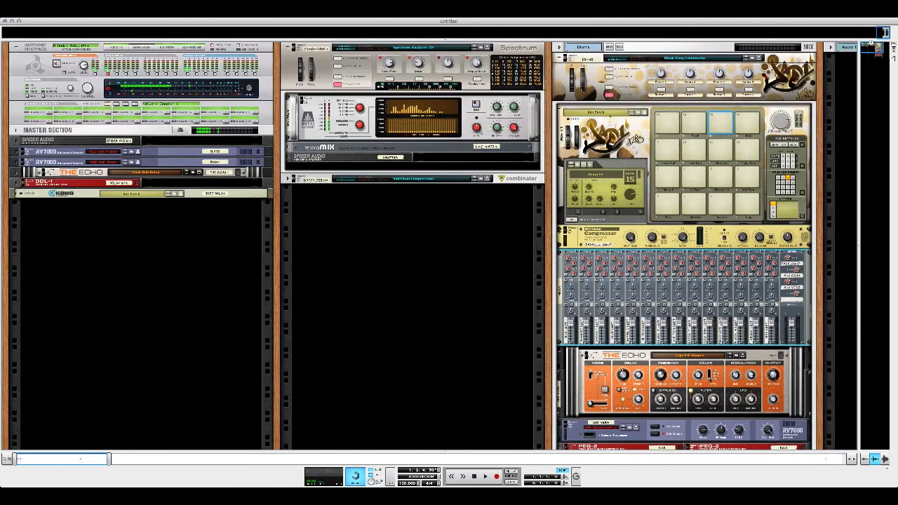
Step: Hide the Drums Combinator's internal devices and create an empty Combinator in the middle rack column below the sidechain Combinator
left_click(610, 93)
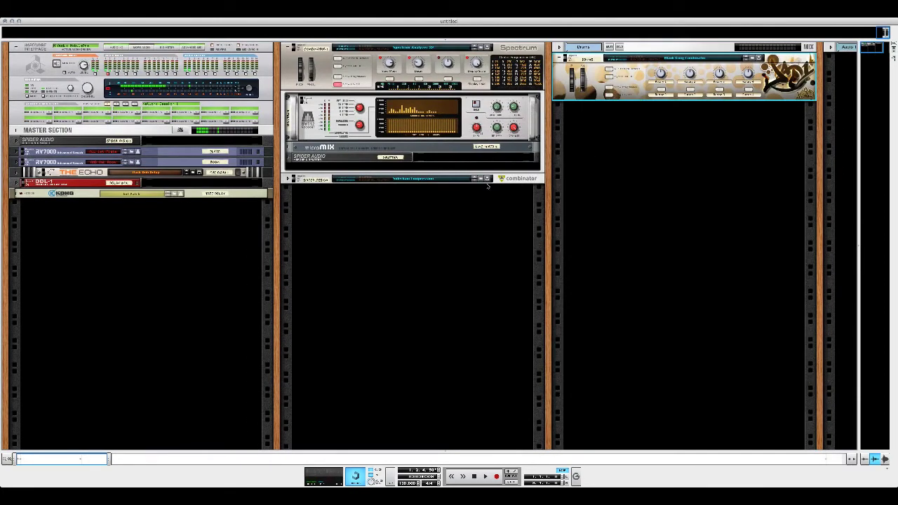
right_click(390, 226)
mouse_move(421, 277)
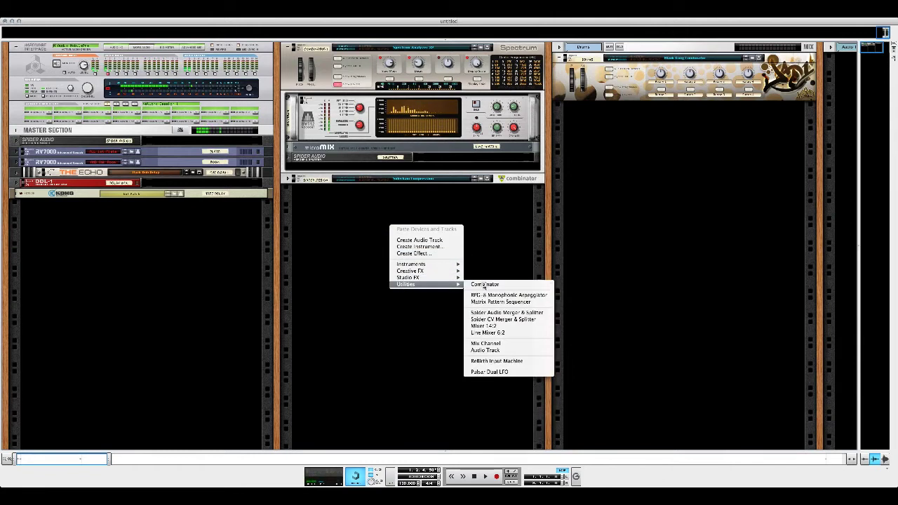
left_click(485, 285)
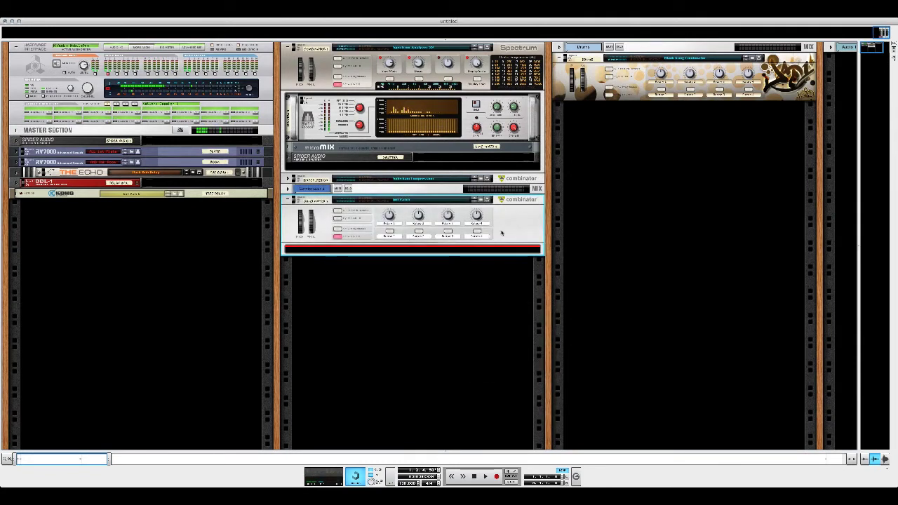
Step: Apply the Extra2Rest_Combinator.jpg image as the new Combinator's backdrop
right_click(521, 221)
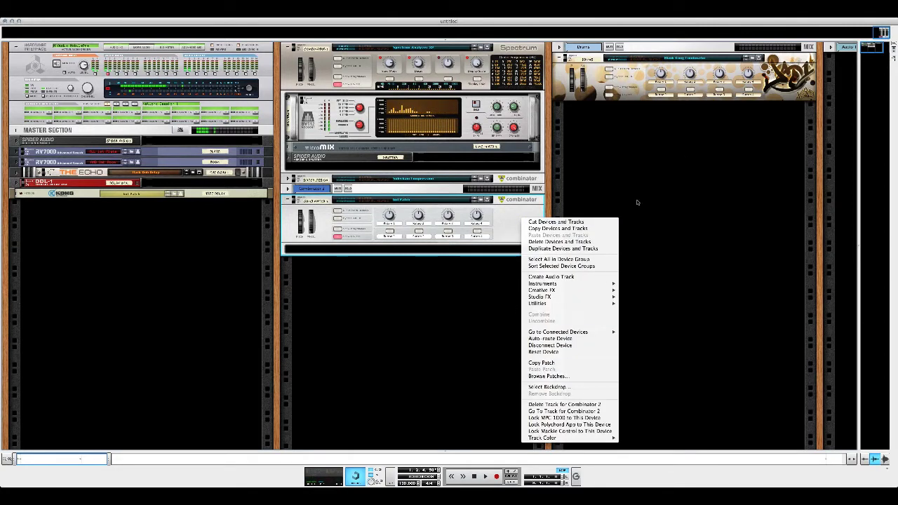
left_click(540, 377)
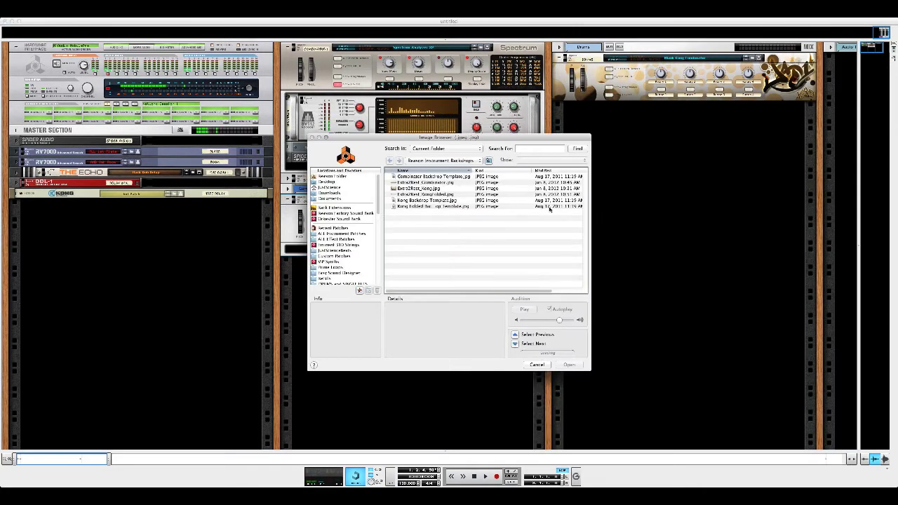
left_click(408, 183)
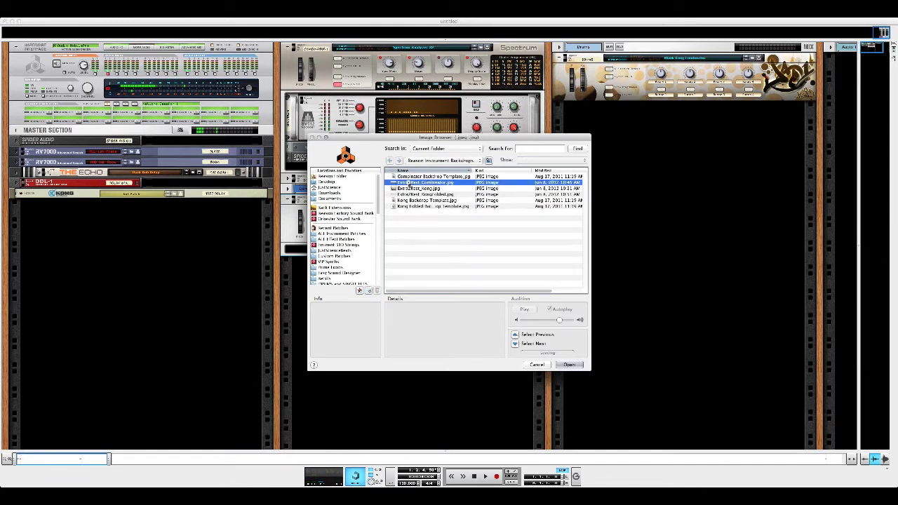
left_click(569, 364)
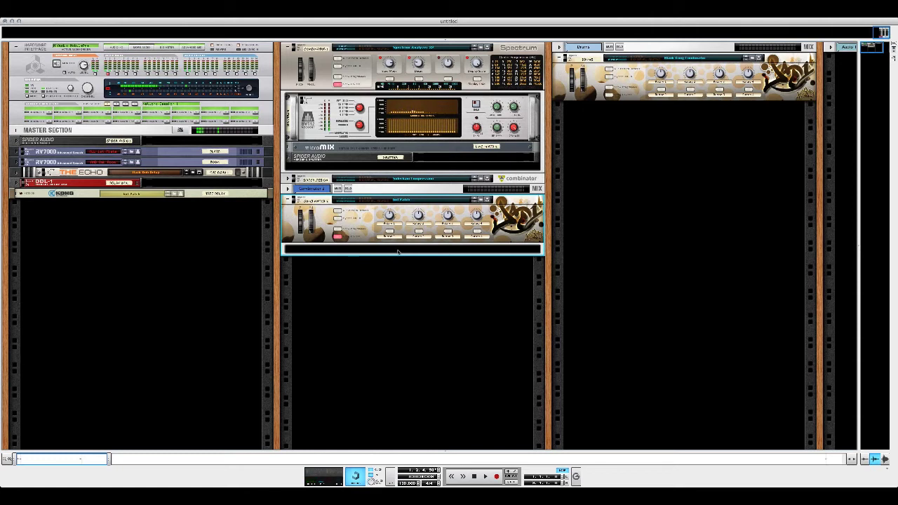
right_click(506, 226)
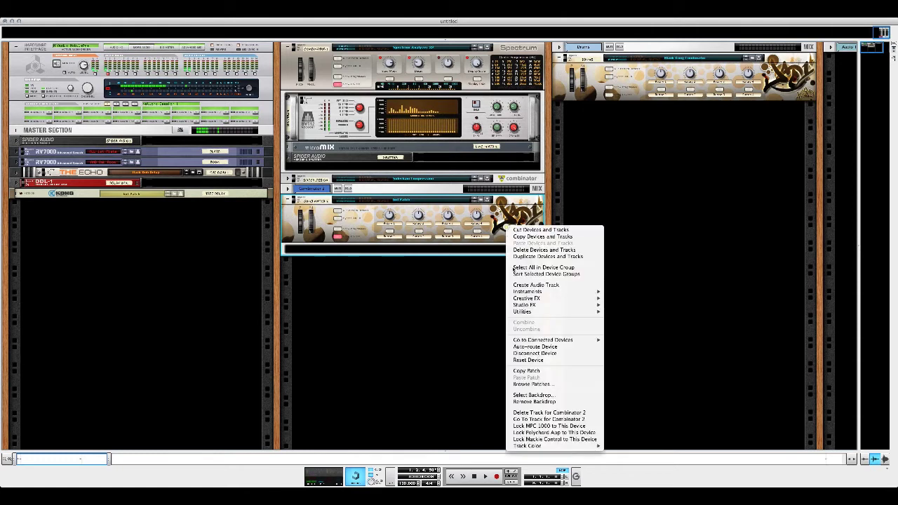
left_click(531, 395)
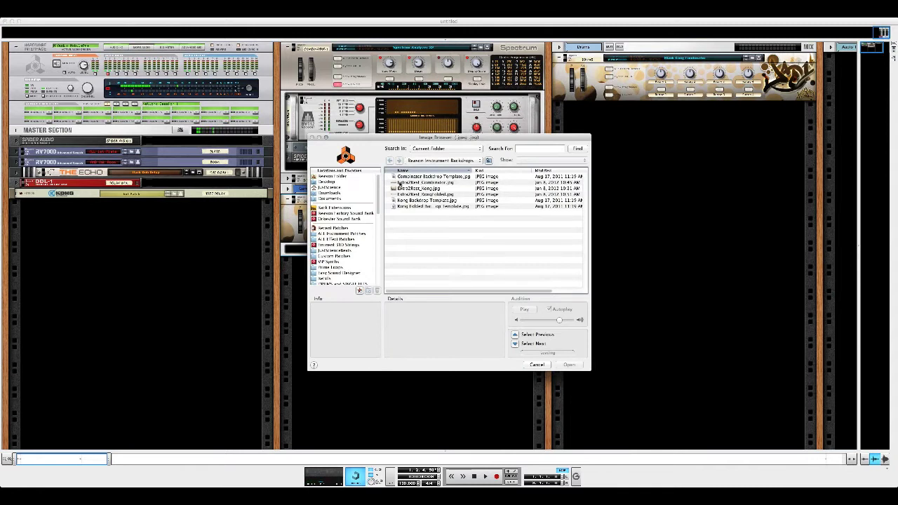
left_click(398, 183)
left_click(567, 364)
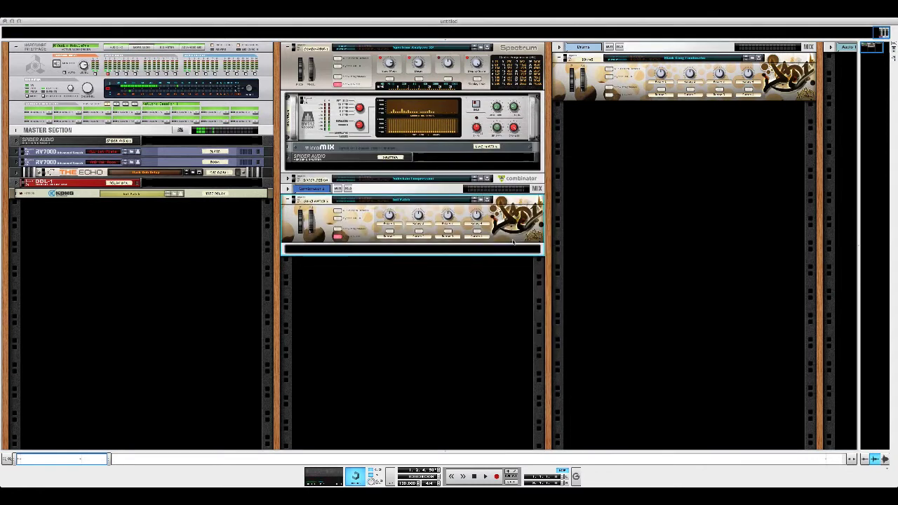
Step: Add a Kong Drum Designer inside the new Combinator and give it the Extra2Rest_Kong.jpg backdrop
right_click(349, 251)
mouse_move(407, 314)
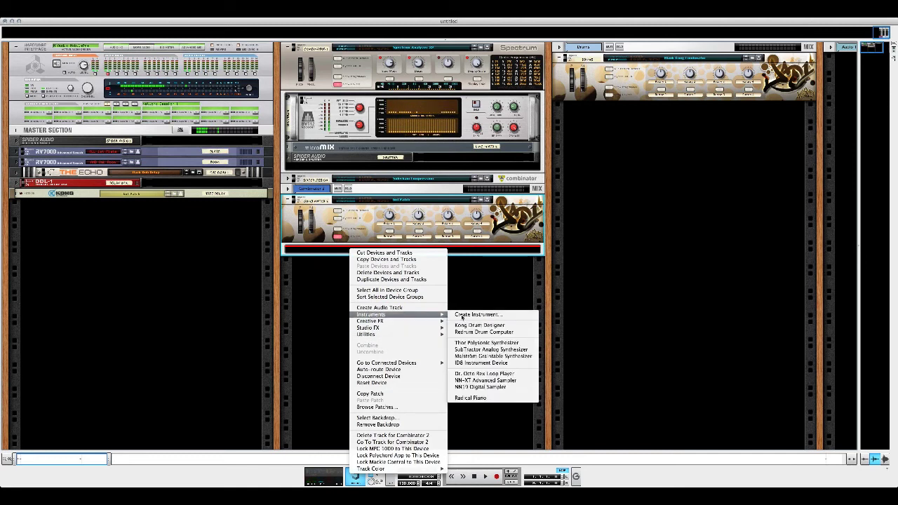
left_click(471, 325)
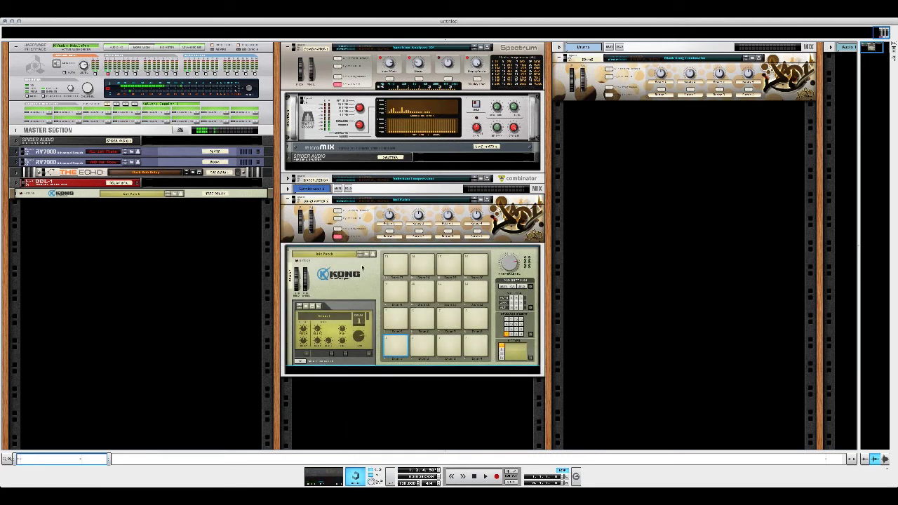
right_click(365, 272)
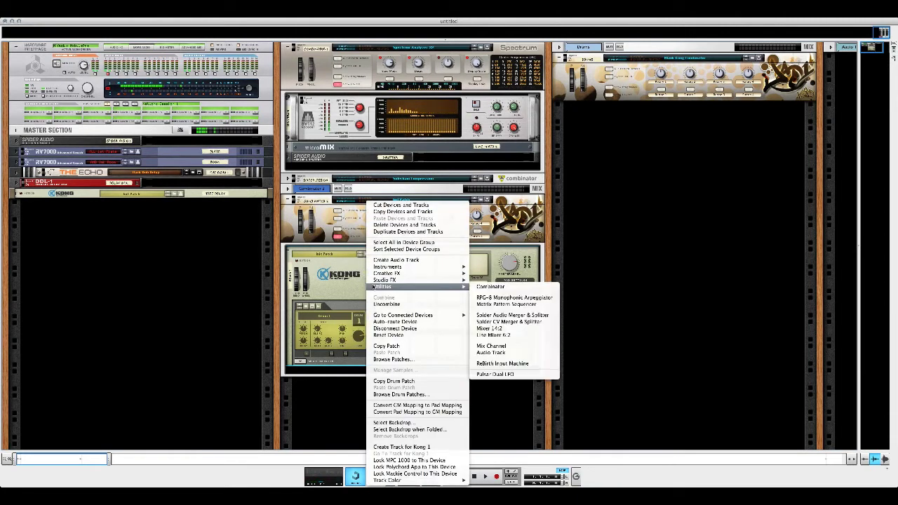
left_click(402, 423)
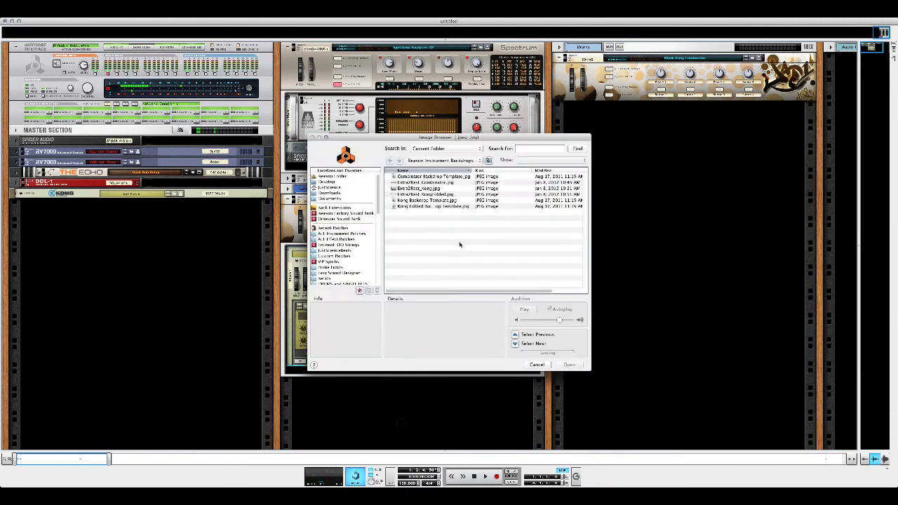
left_click(420, 190)
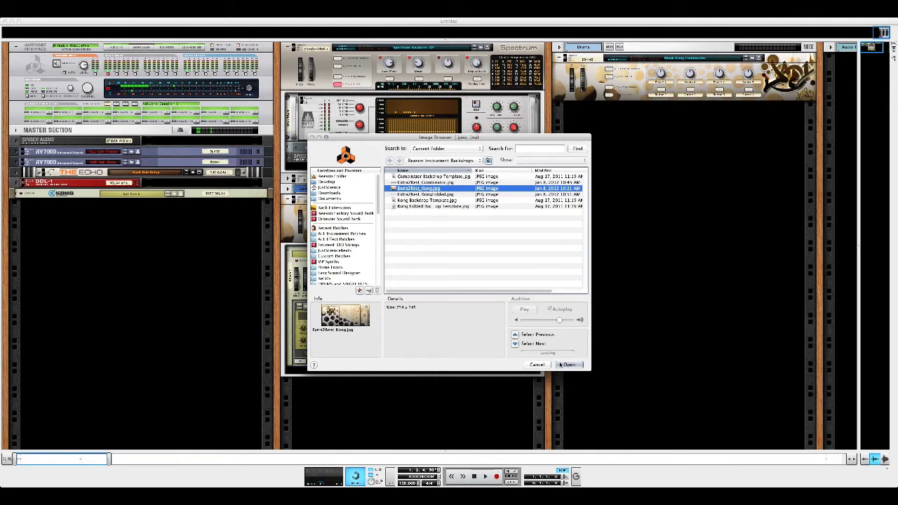
double_click(420, 190)
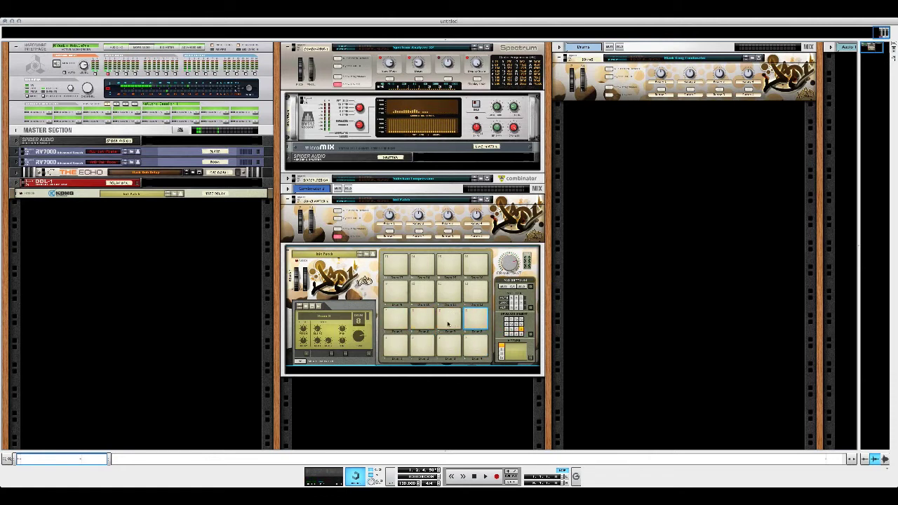
Step: Add a Mixer 14:2 below Kong inside the new Combinator
right_click(475, 373)
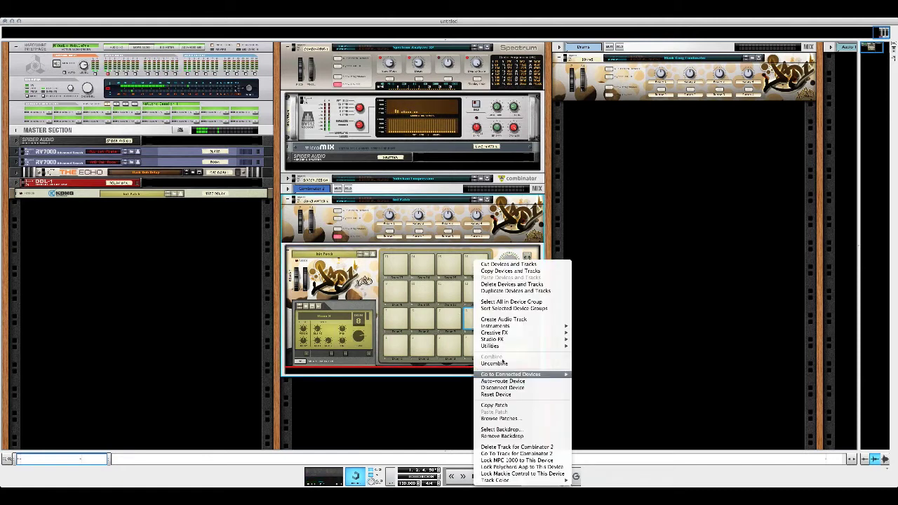
mouse_move(514, 346)
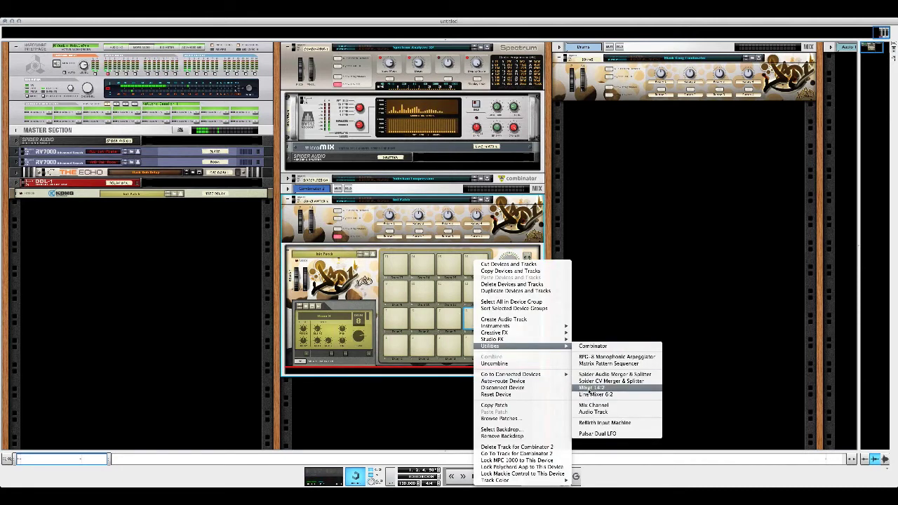
left_click(591, 387)
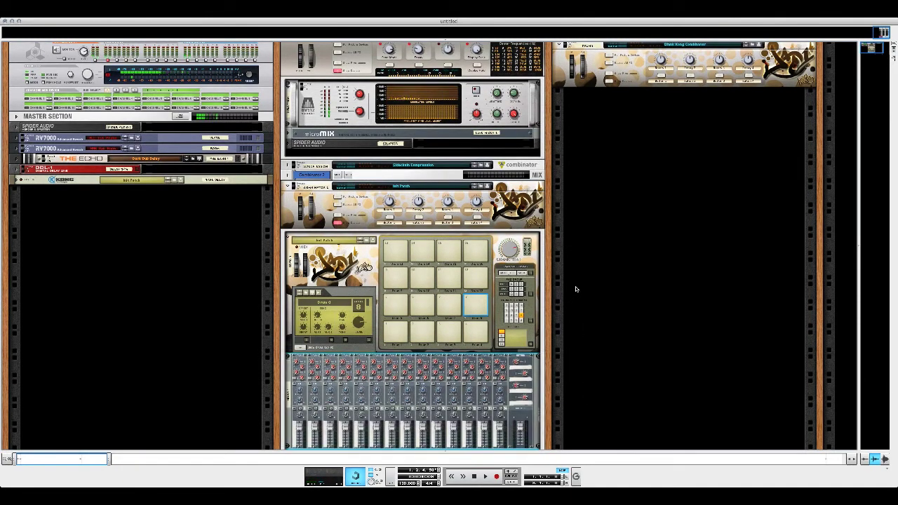
Step: On the rack's rear, reroute the Combinator's input cables to the mixer's master outputs and connect Kong's main outputs to mixer channel 1
key("Tab")
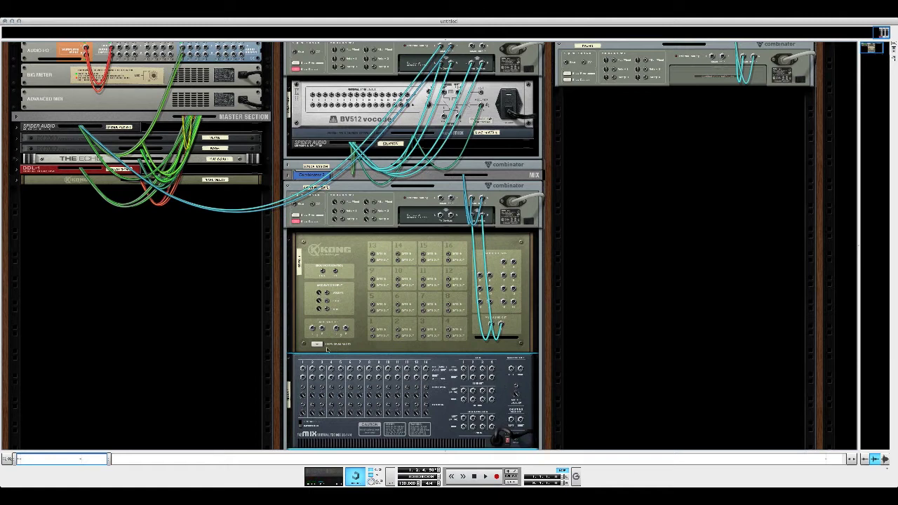
key("Tab")
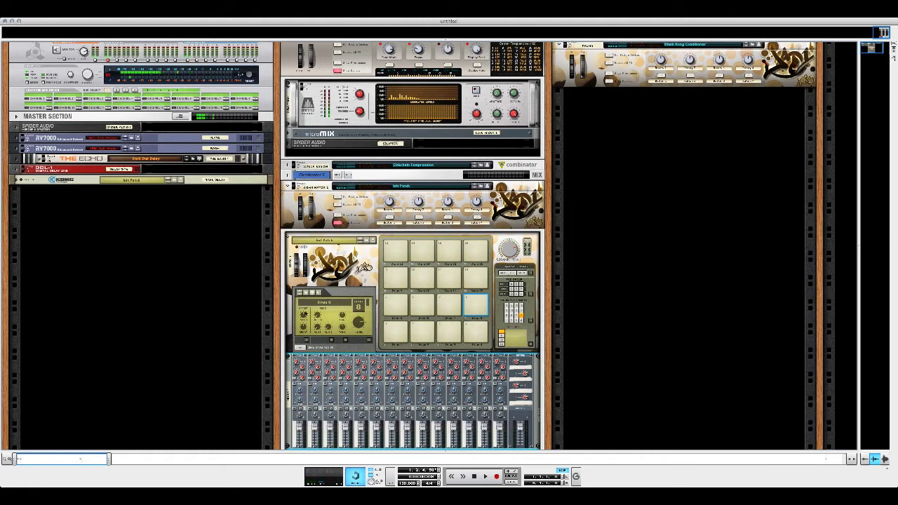
key("Tab")
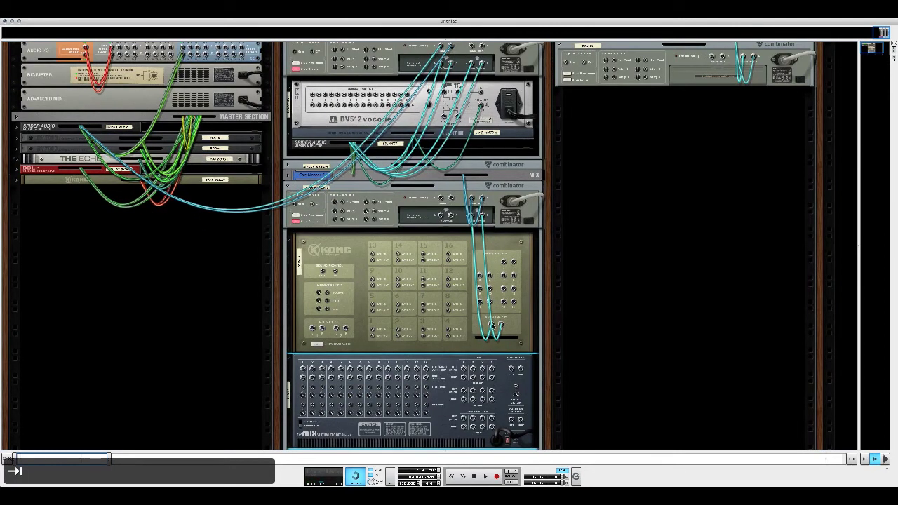
left_click_drag(494, 325, 518, 371)
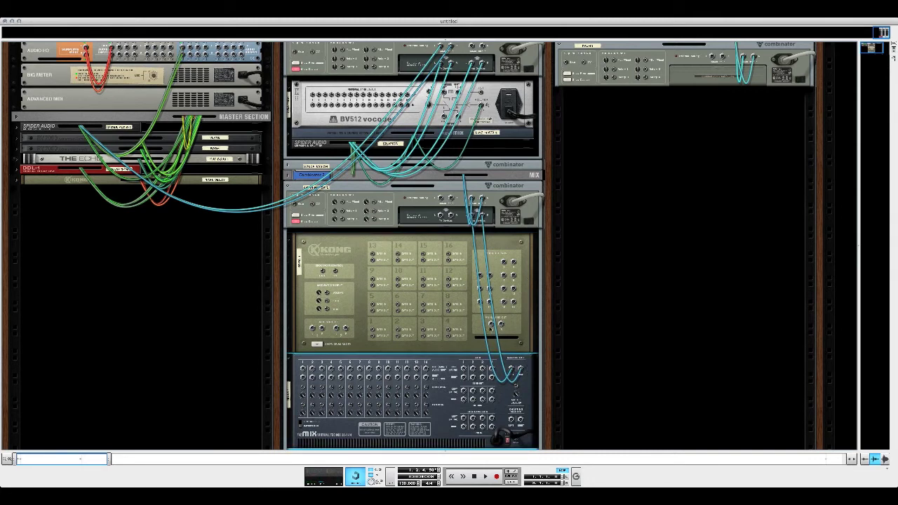
left_click_drag(491, 325, 301, 368)
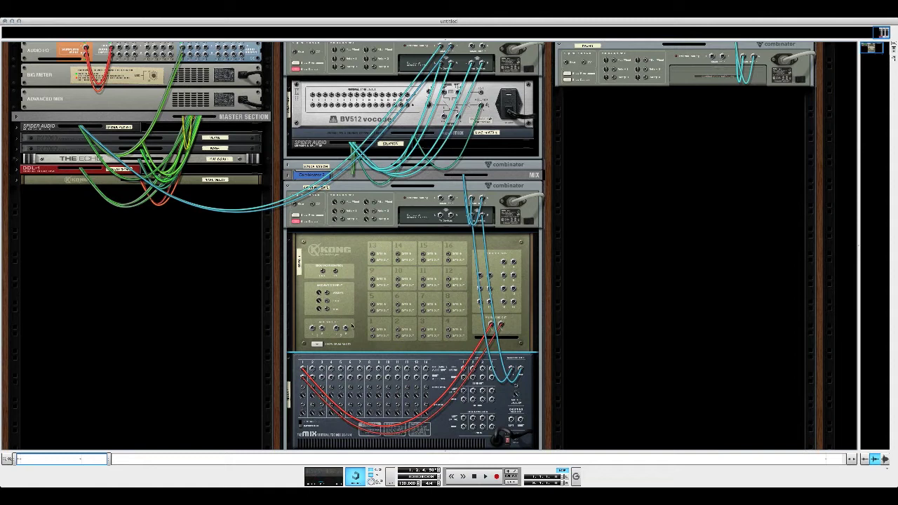
Step: Open Kong's drum and FX section from the rack's front and set the output of pads 8 and 1 to Main Output L/R
key("Tab")
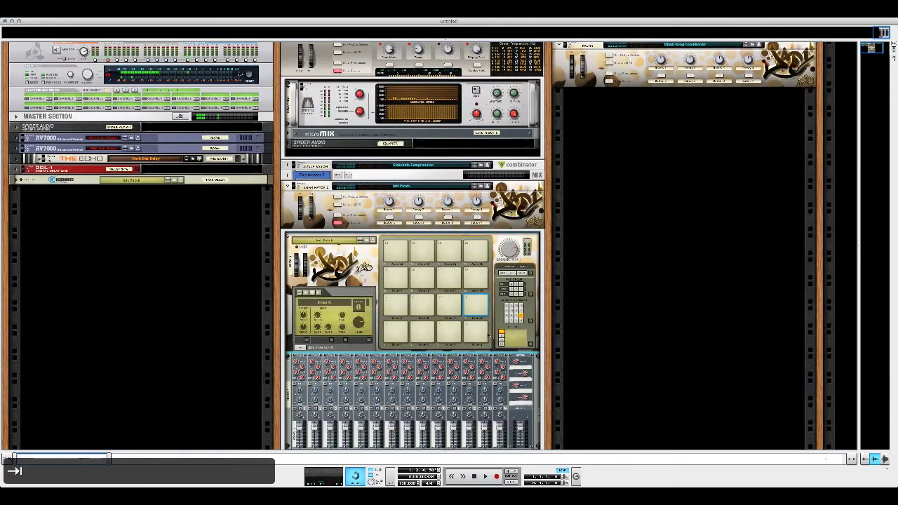
left_click(299, 348)
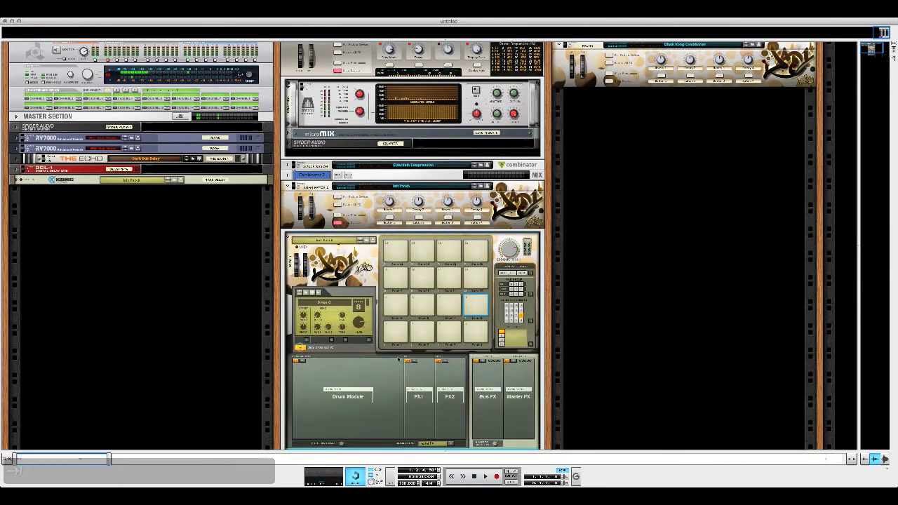
left_click(449, 444)
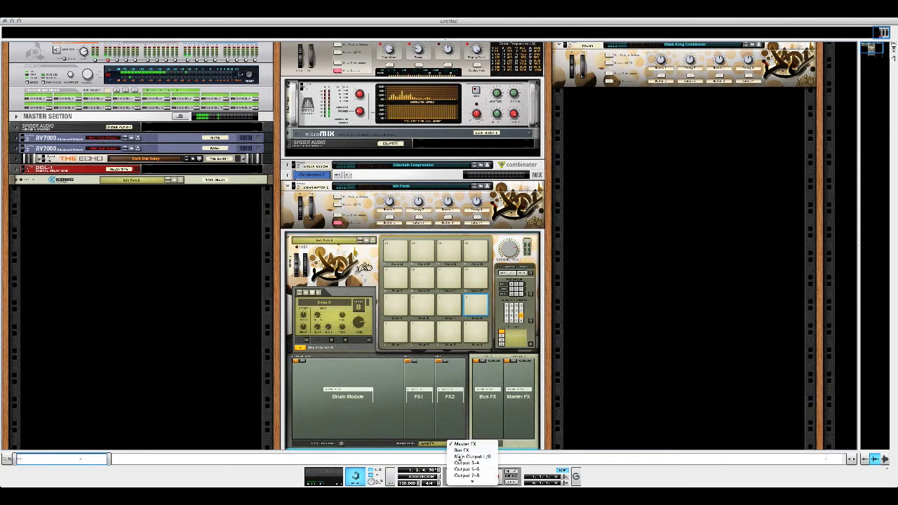
left_click(458, 457)
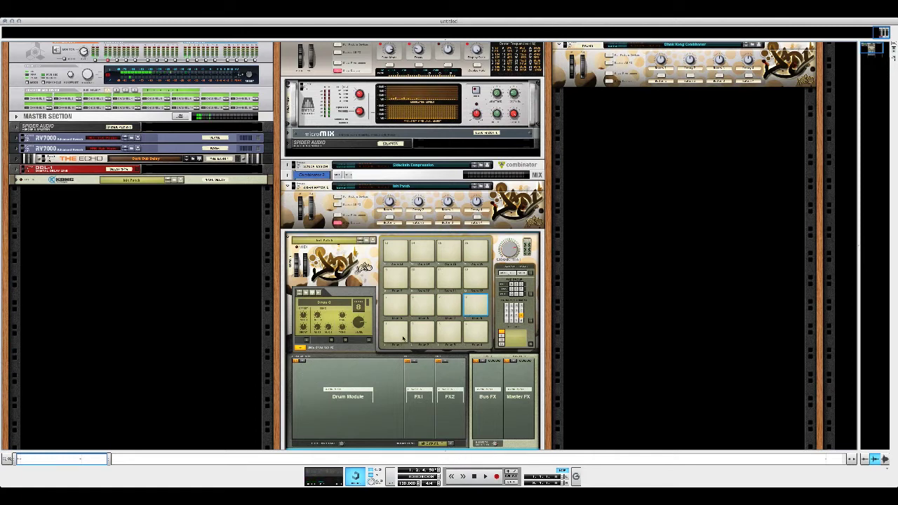
left_click(396, 331)
left_click(451, 444)
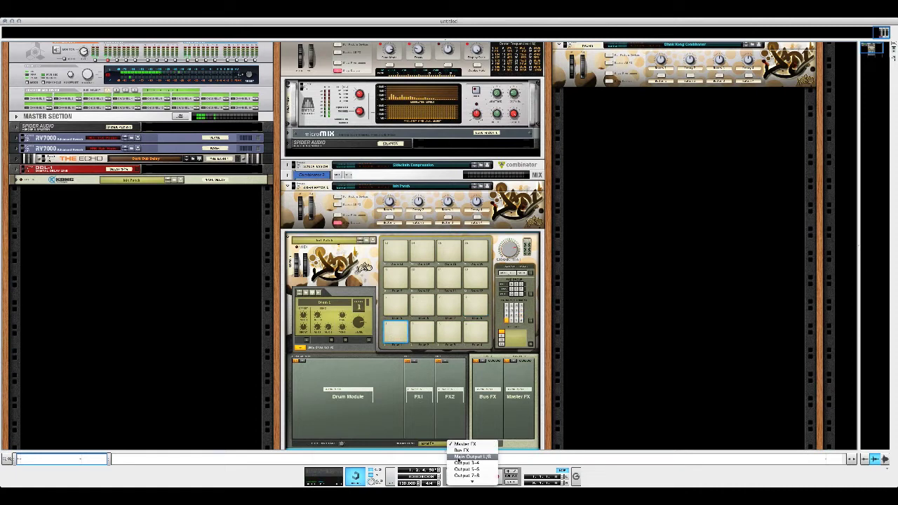
left_click(459, 457)
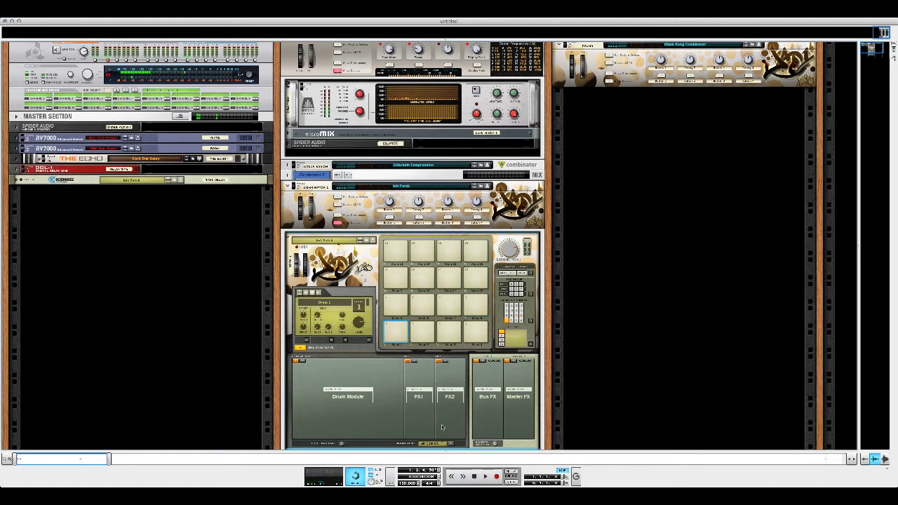
Step: On the rack's rear, connect Kong's outputs 3-4 to mixer channel 3
key("Tab")
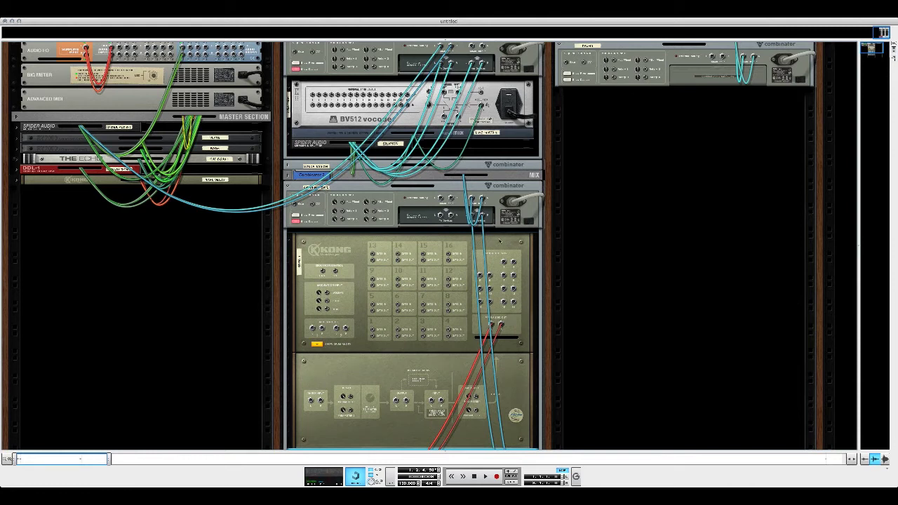
left_click_drag(504, 263, 323, 382)
key("Tab")
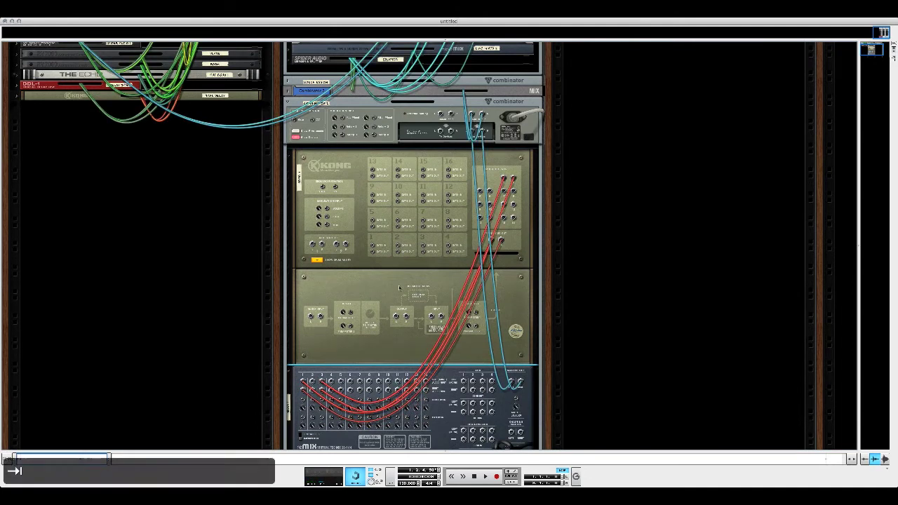
Step: Set the output of Kong's pad 3 to Output 3-4
left_click(443, 251)
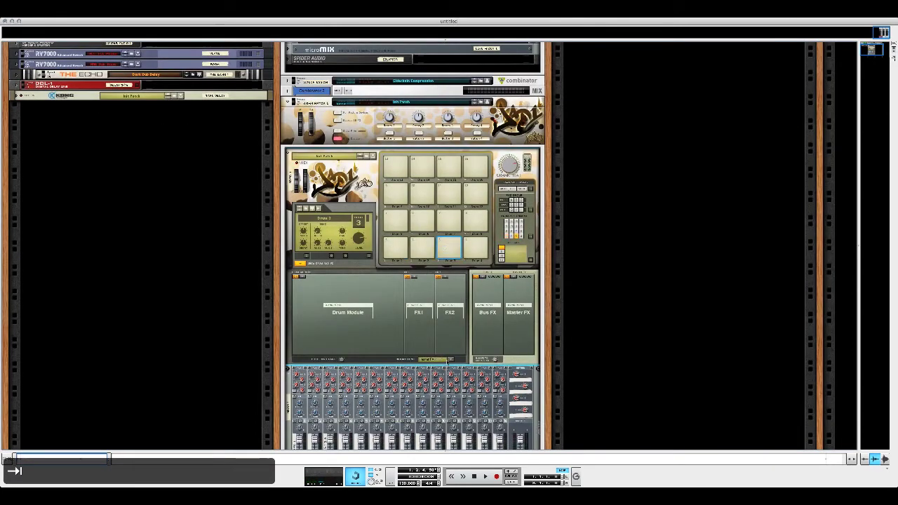
left_click(449, 360)
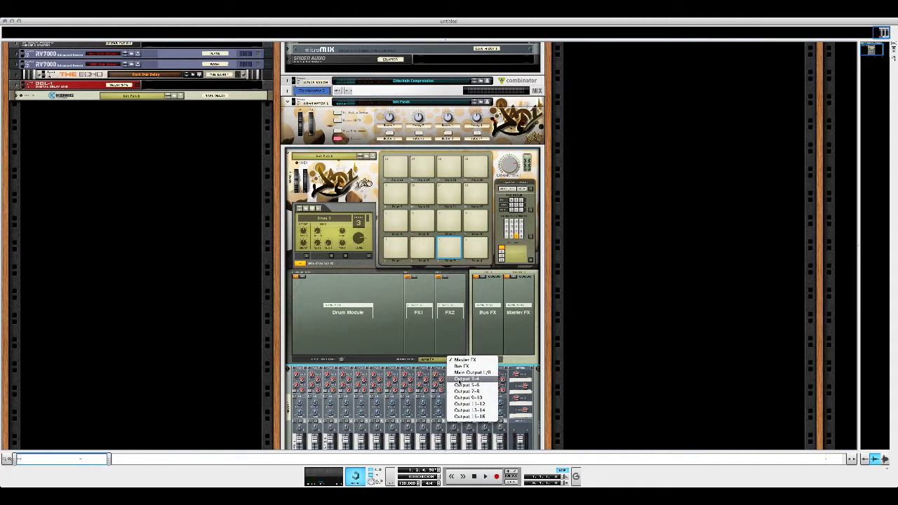
left_click(457, 379)
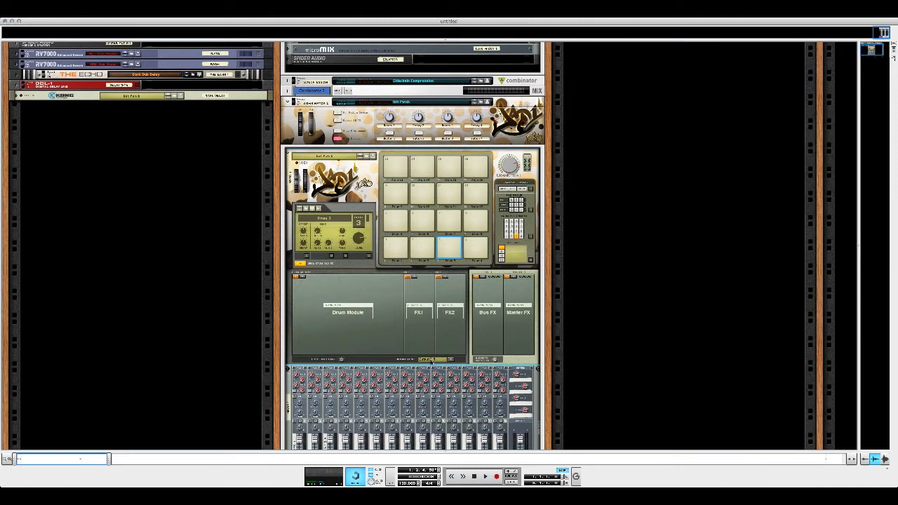
Step: On the rear, move the second cable of each Kong output pair to the left inputs of mixer channels 2 and 4
key("Tab")
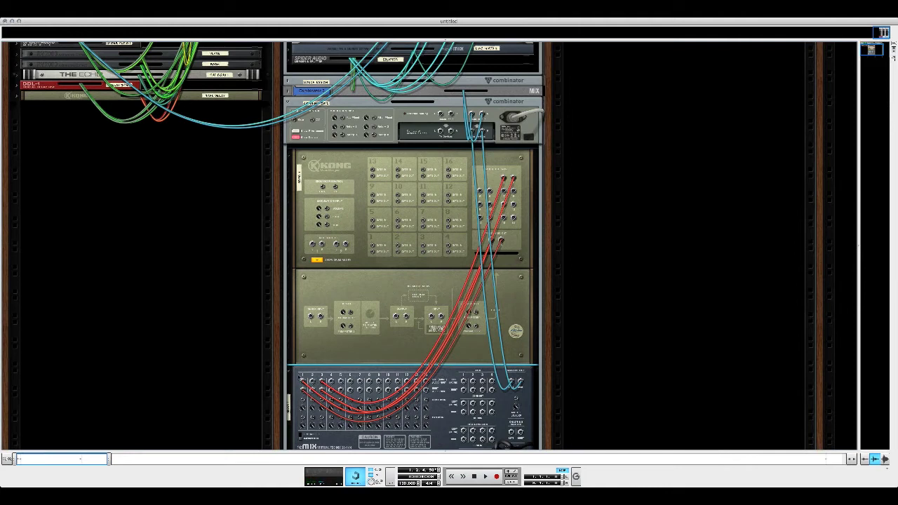
left_click_drag(305, 393, 331, 382)
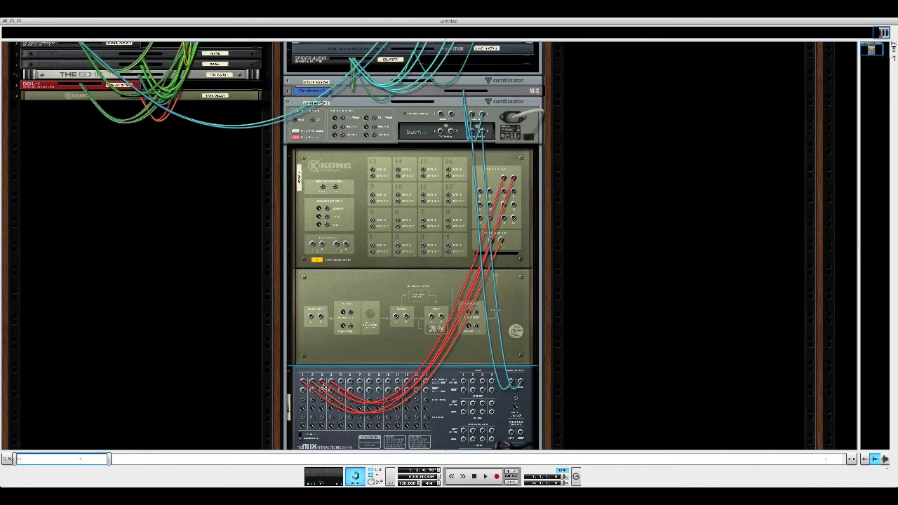
key("Tab")
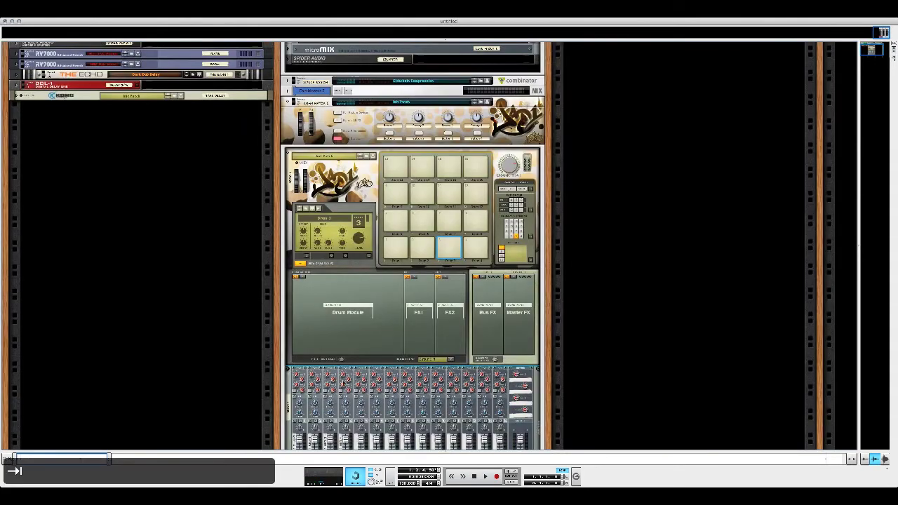
Step: Load a Synth Bass Drum module on Kong's pad 1
left_click(397, 249)
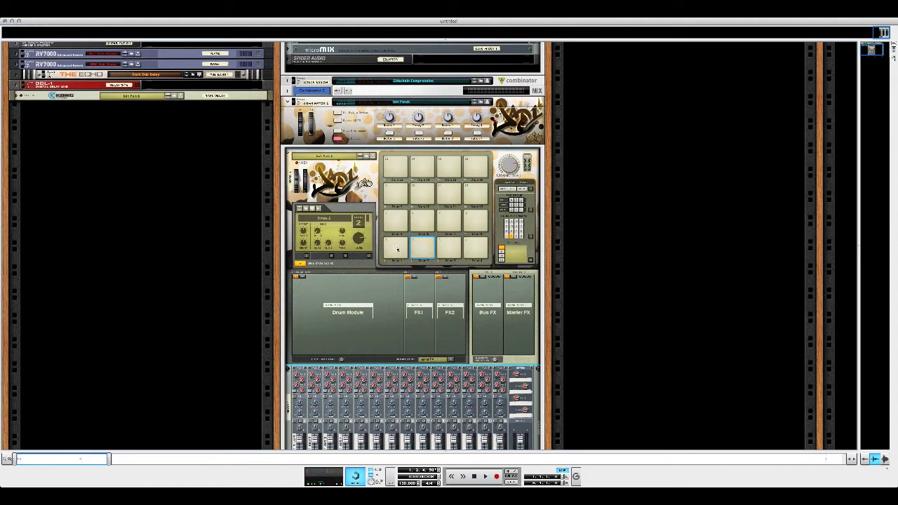
scroll(414, 245, "down", 3)
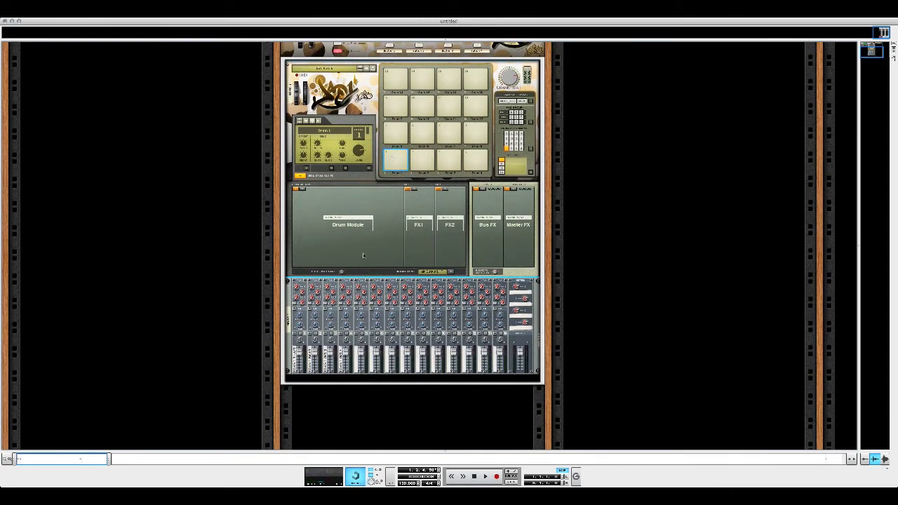
left_click(303, 189)
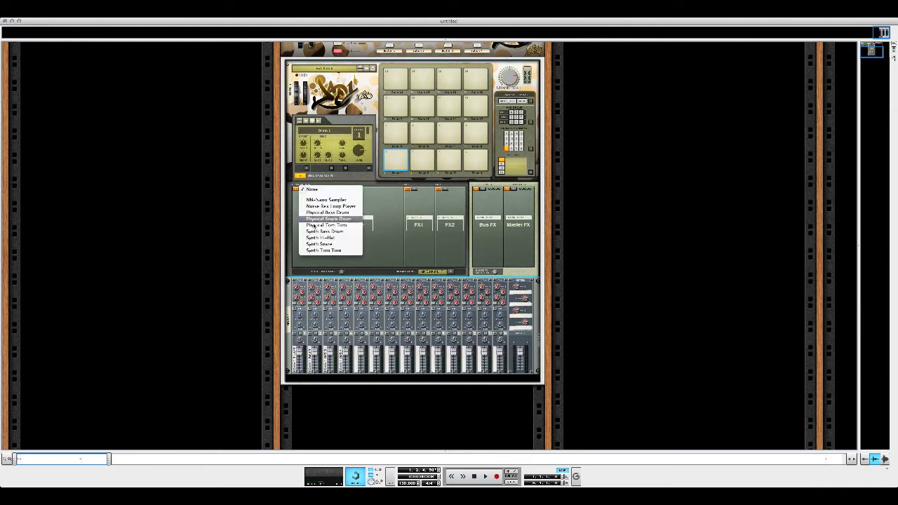
left_click(330, 235)
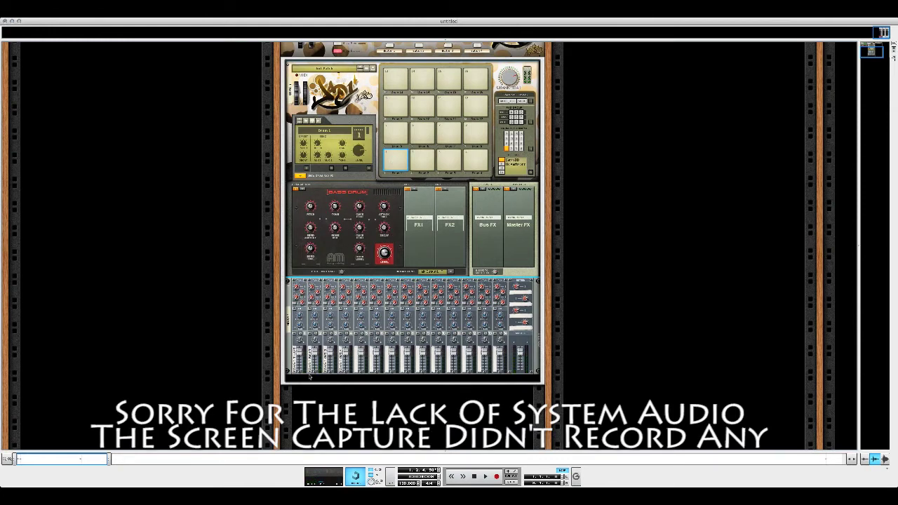
Step: Load a Synth Snare module on Kong's pad 2
left_click(424, 162)
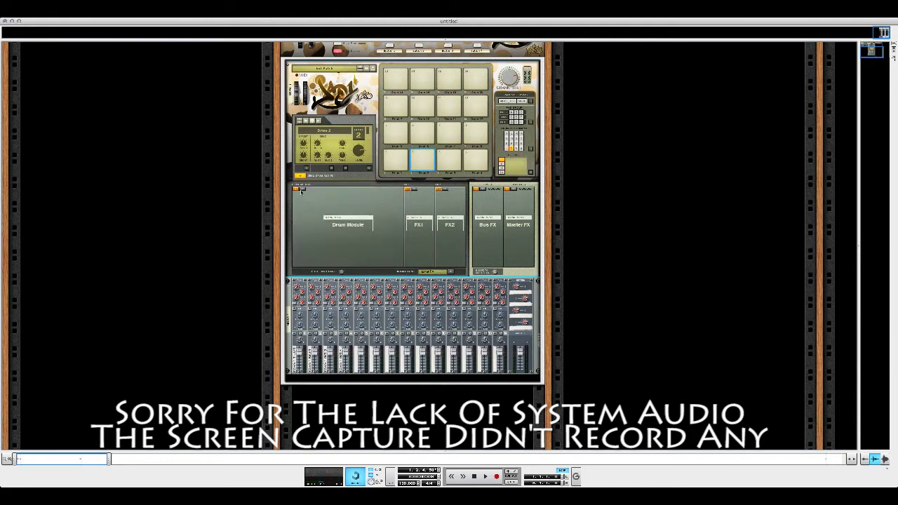
left_click(301, 191)
left_click(315, 245)
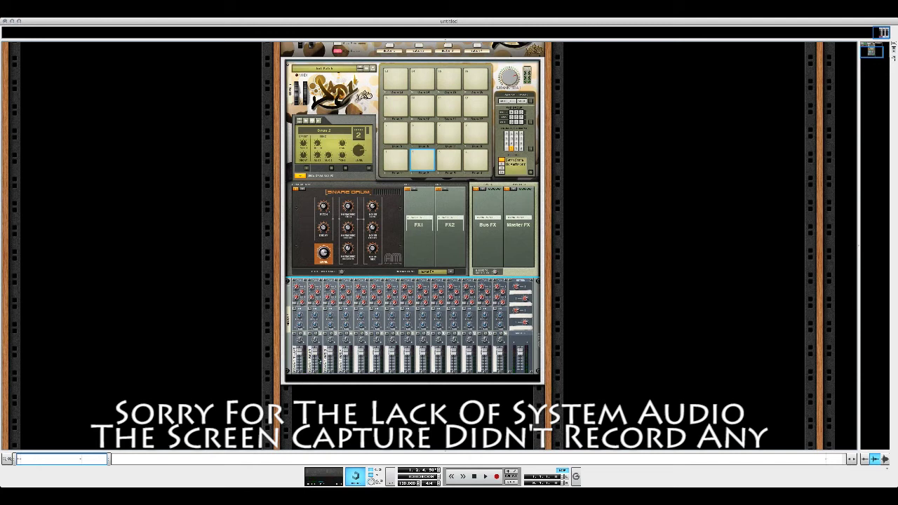
Step: Check the rear cabling of Kong's main outputs and audition the bass drum and snare pads through the mixer
left_click(399, 165)
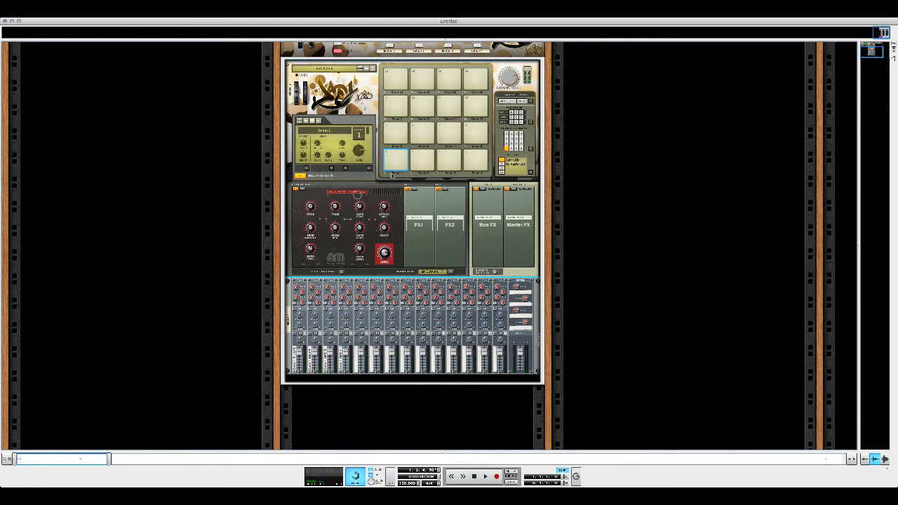
key("Tab")
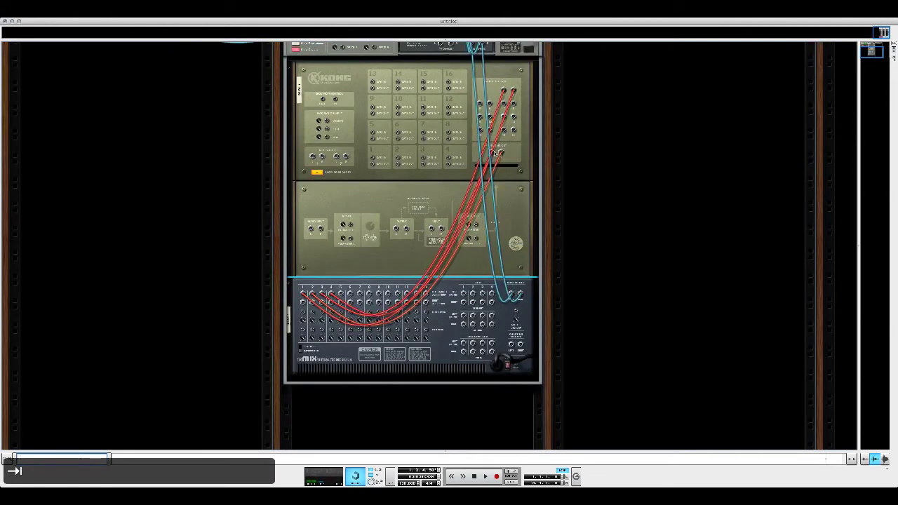
left_click_drag(450, 140, 491, 153)
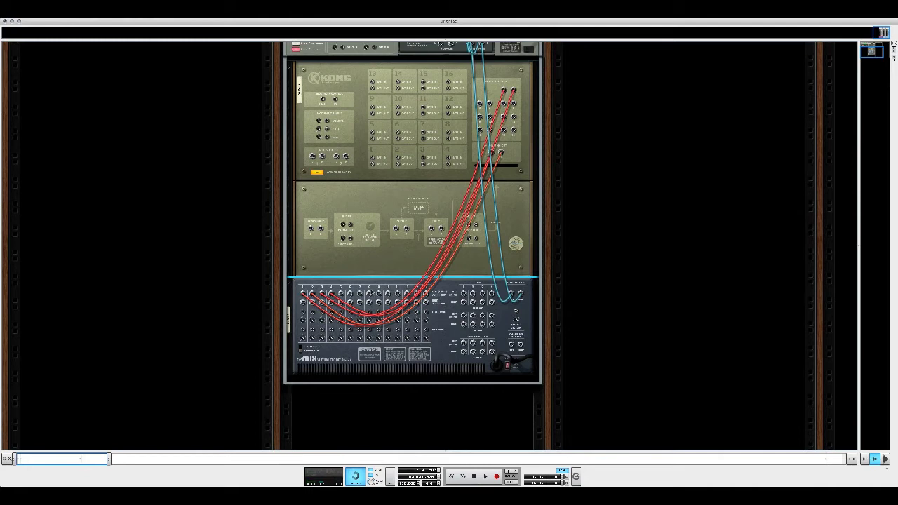
key("Tab")
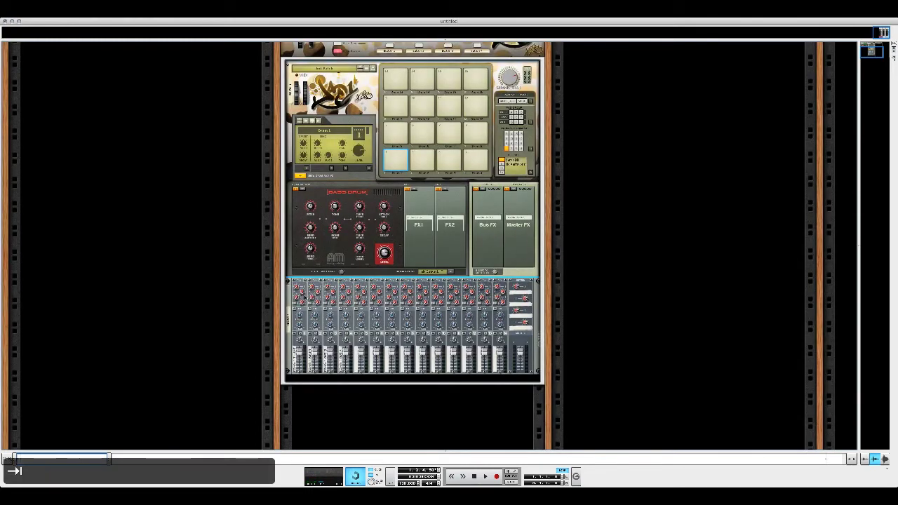
left_click(398, 159)
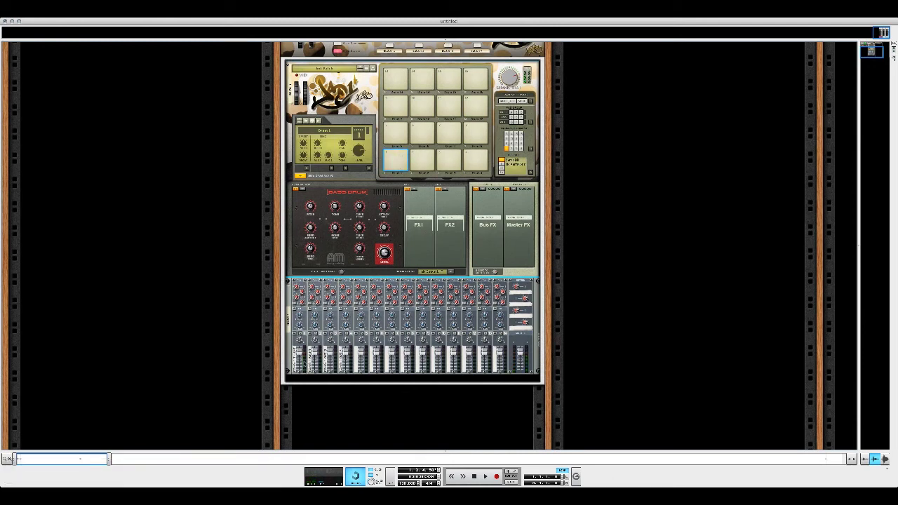
left_click(388, 164)
left_click(423, 162)
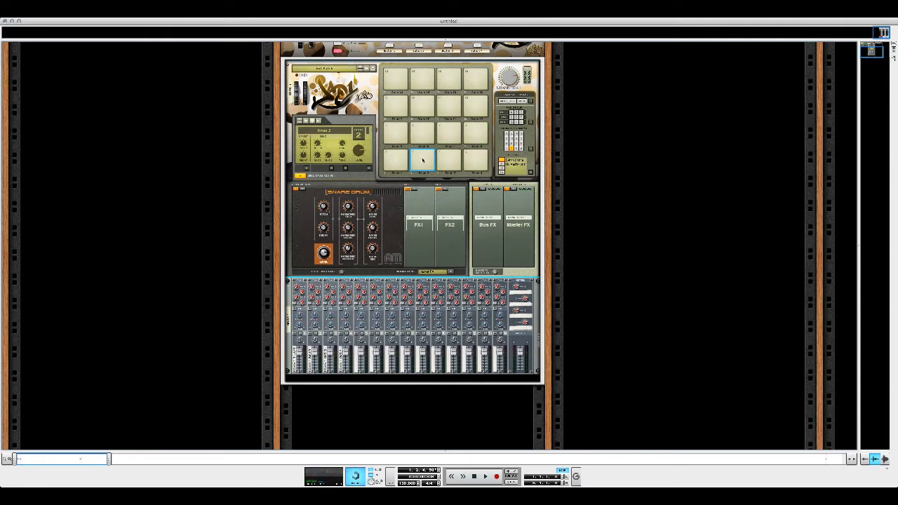
left_click(421, 159)
Step: Collapse Kong's drum and FX section and step through pads 3, 14 and 16
left_click(300, 175)
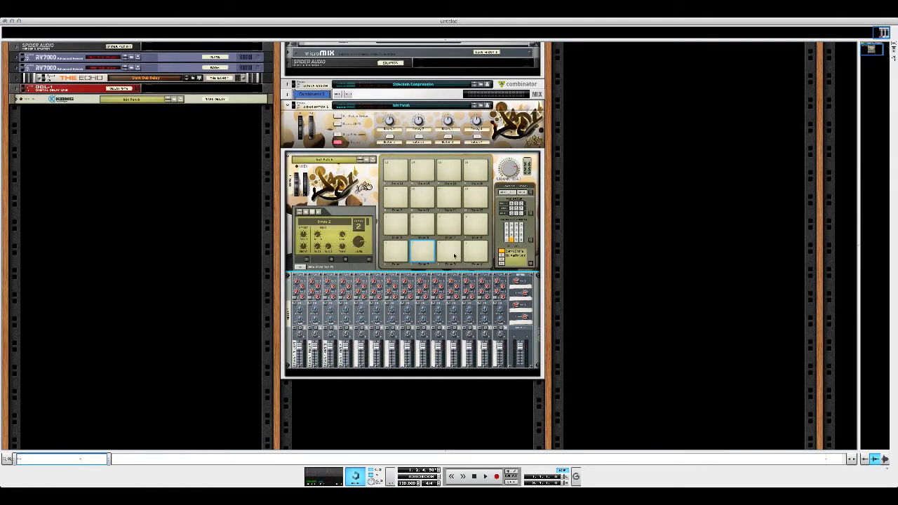
left_click(452, 254)
left_click(424, 173)
left_click(482, 174)
left_click(422, 171)
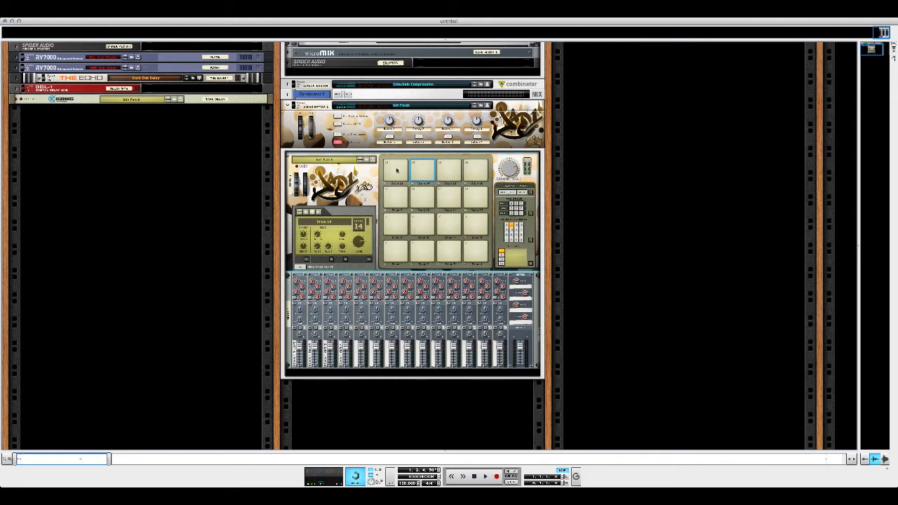
left_click(480, 171)
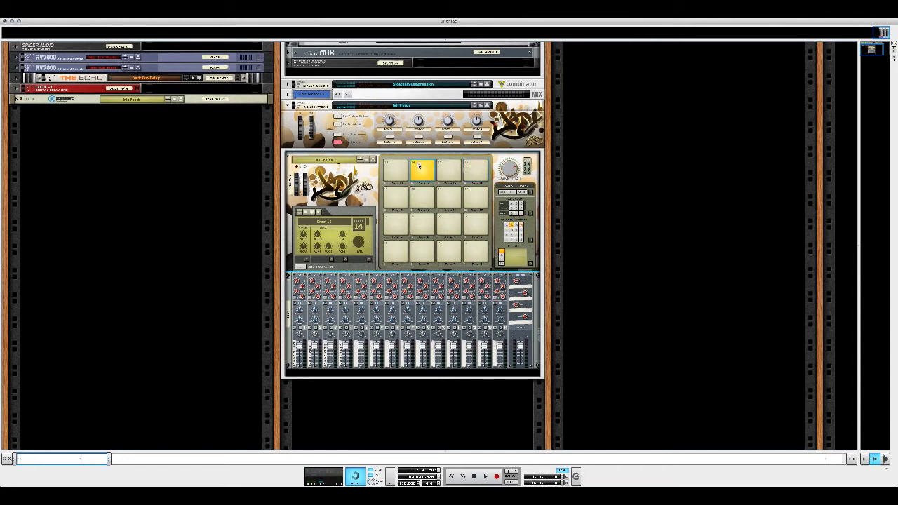
left_click(475, 170)
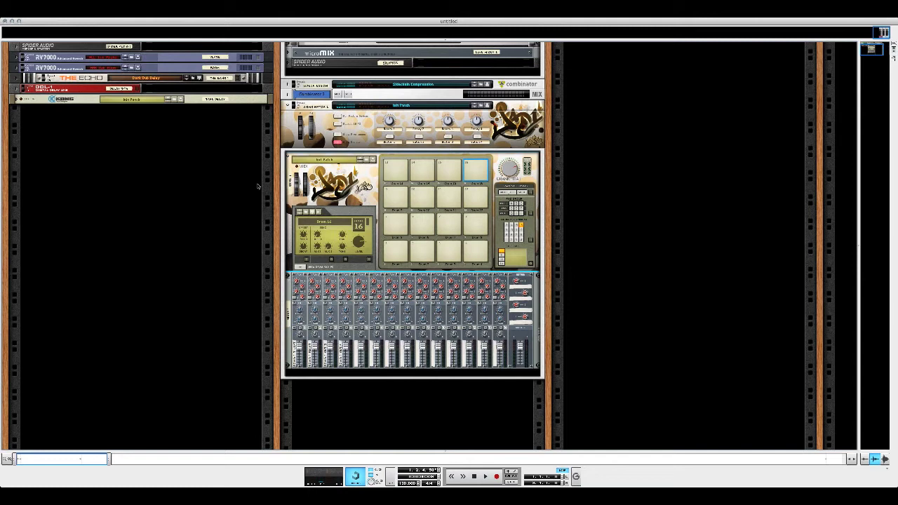
Step: On the rear, connect Kong's remaining separate outputs to the mixer's free channels, 5 through 14
key("Tab")
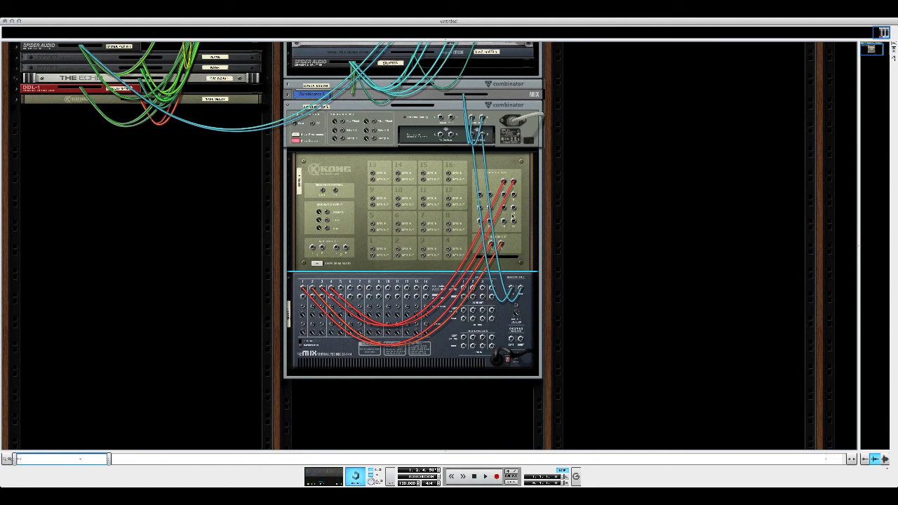
left_click(480, 231)
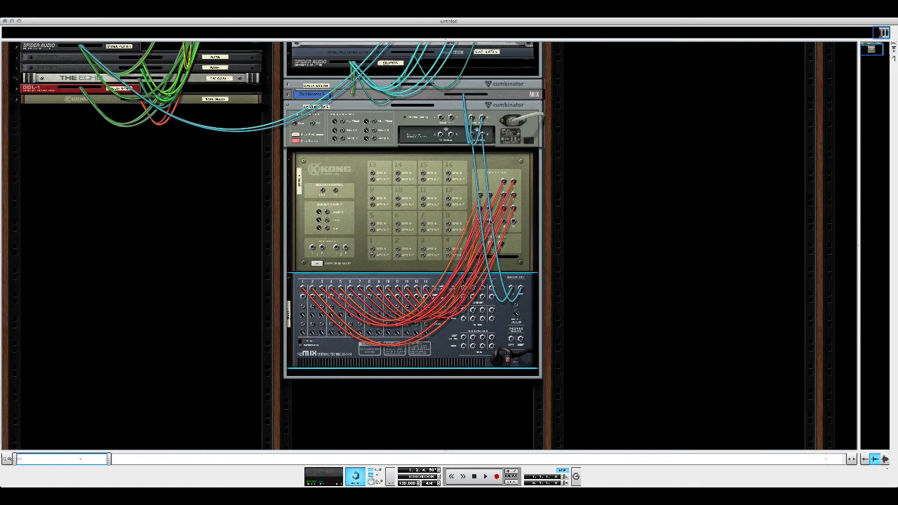
left_click_drag(514, 222, 426, 288)
left_click_drag(489, 222, 463, 294)
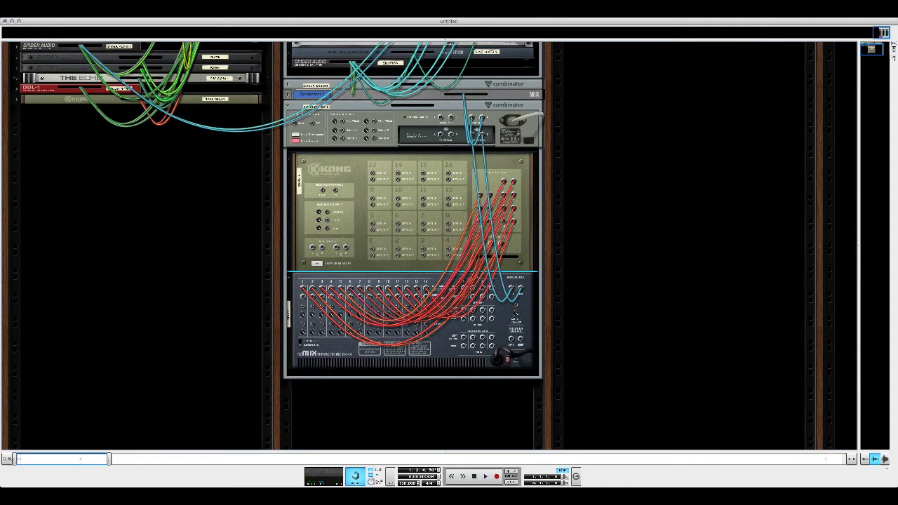
Step: Work through Kong's pads 5 to 12 on the front, panning odd drums hard left and even drums right
key("Tab")
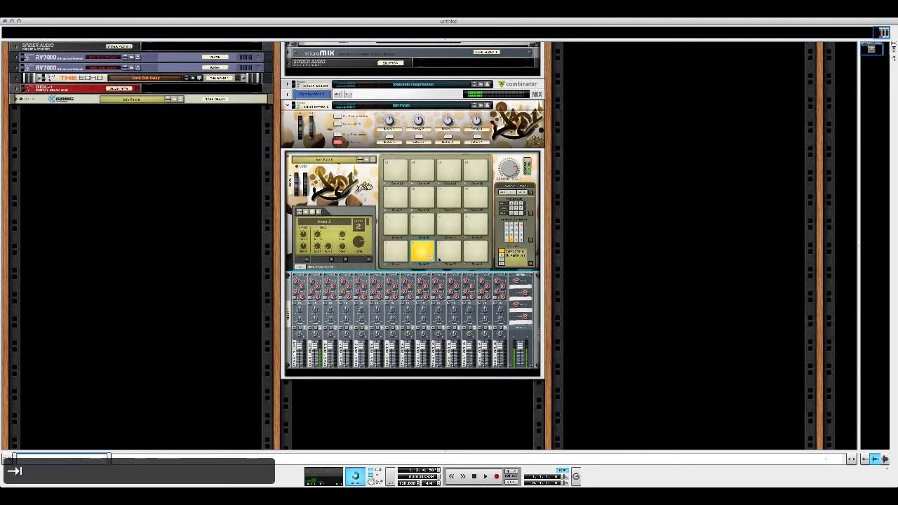
left_click(394, 224)
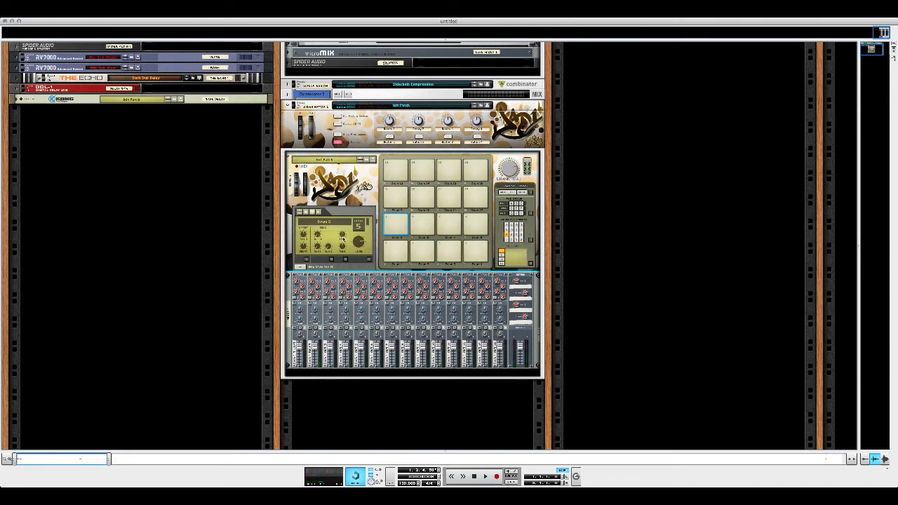
left_click(423, 223)
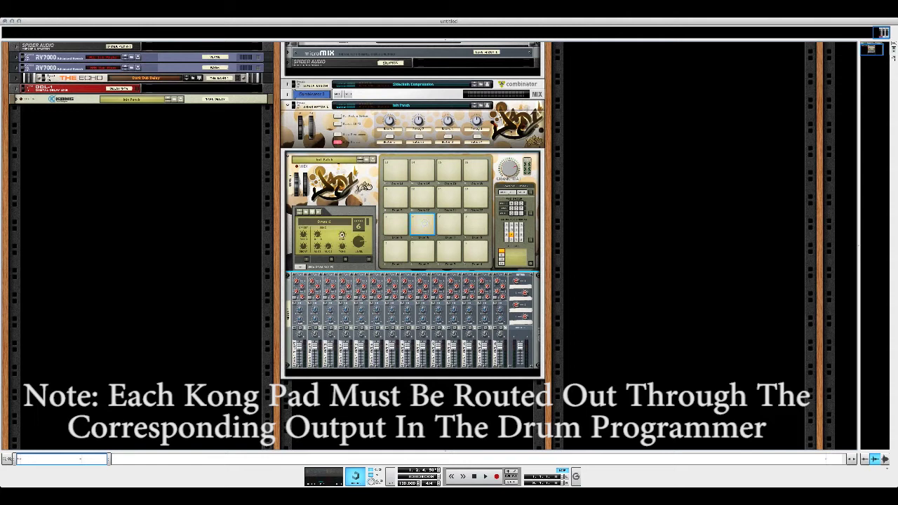
left_click(446, 226)
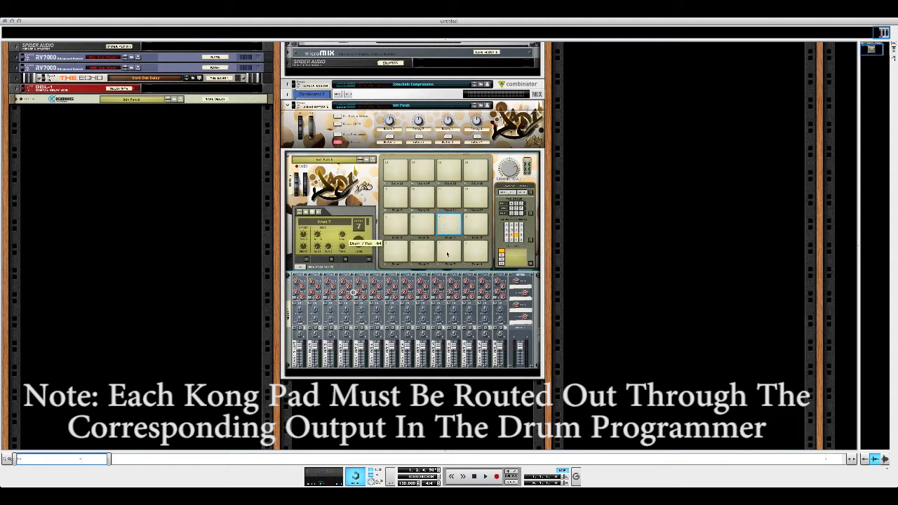
left_click(476, 224)
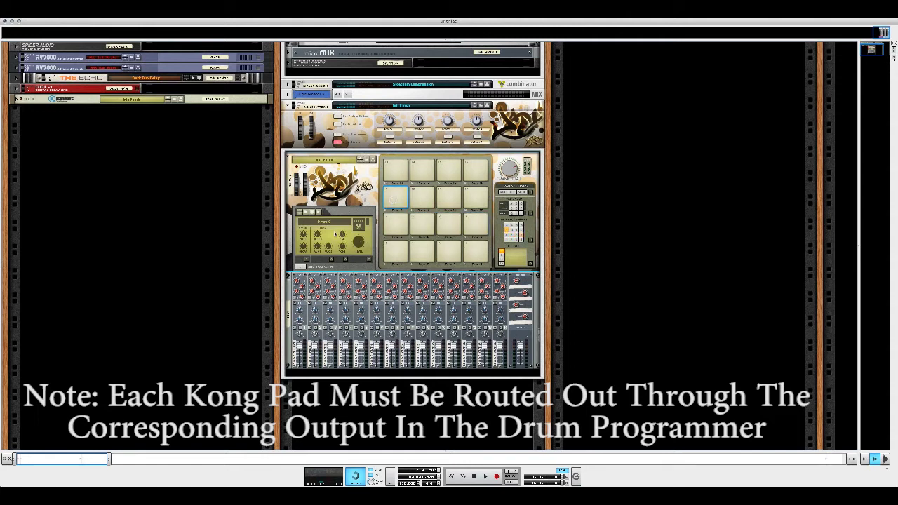
left_click(423, 197)
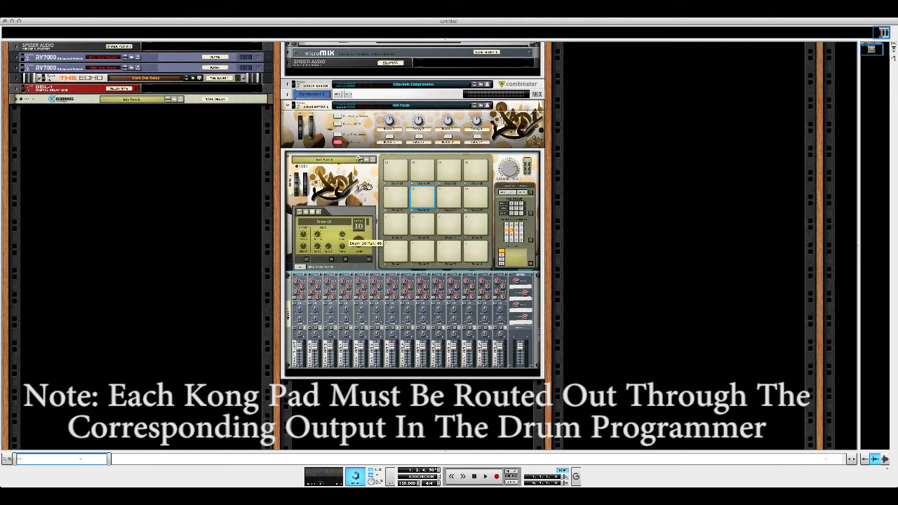
left_click(449, 198)
left_click(476, 198)
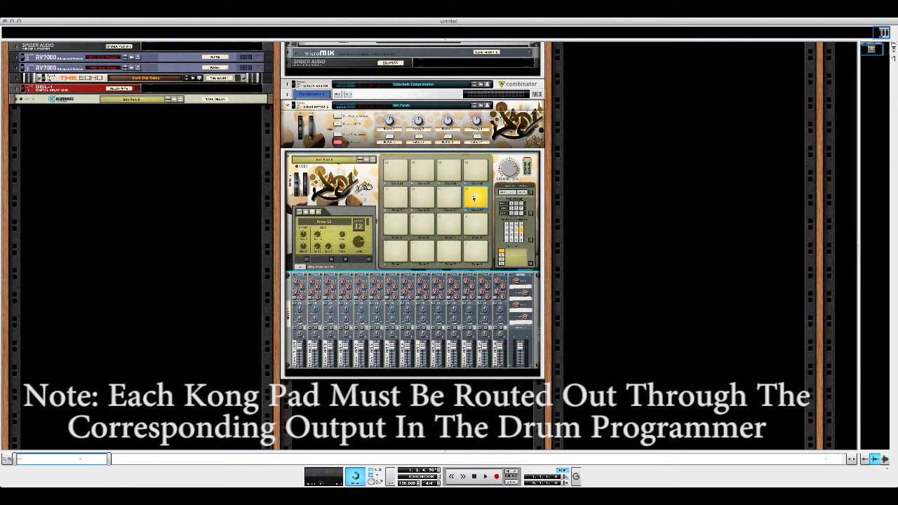
Step: Step through Kong's pads 14, 16 and 15 and check their drum settings
left_click(429, 171)
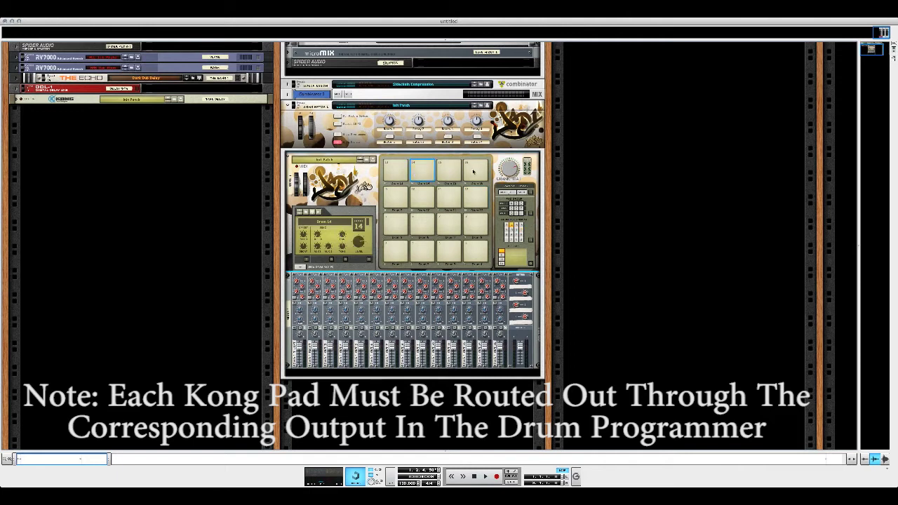
left_click_drag(357, 226, 357, 223)
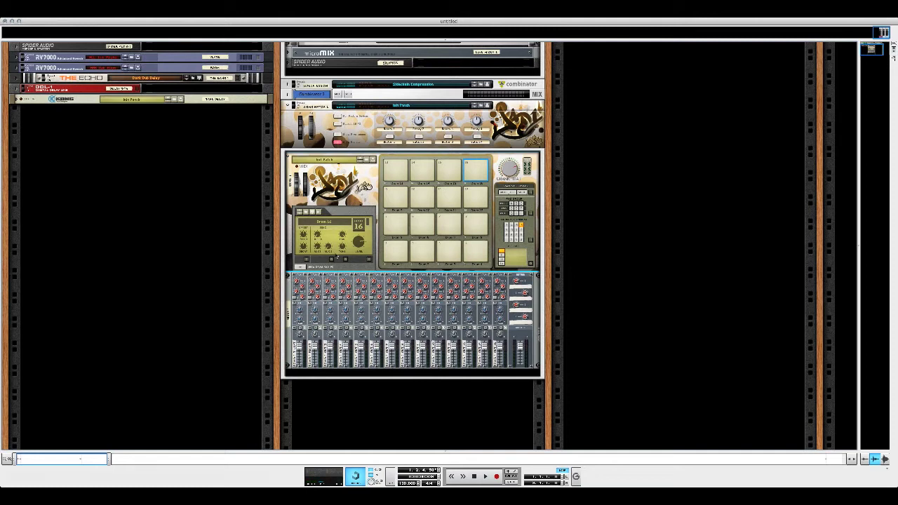
key("Tab")
key("Tab")
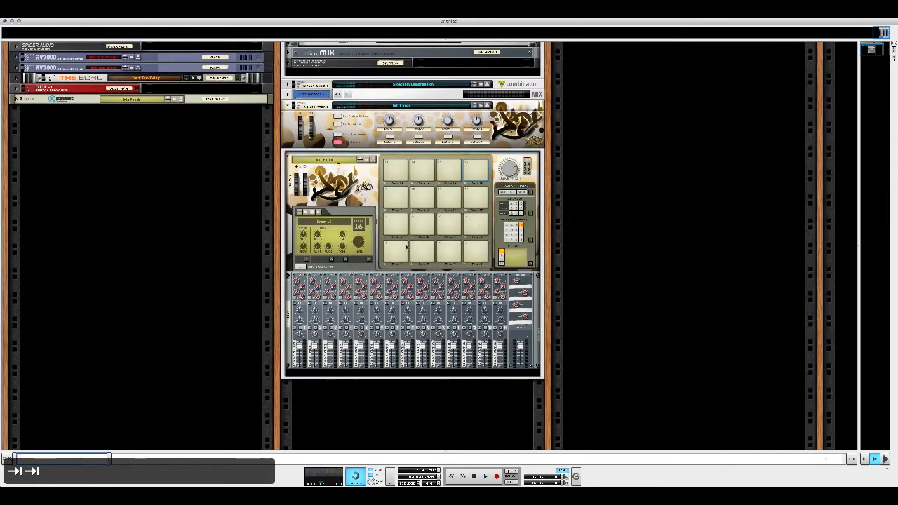
left_click(449, 183)
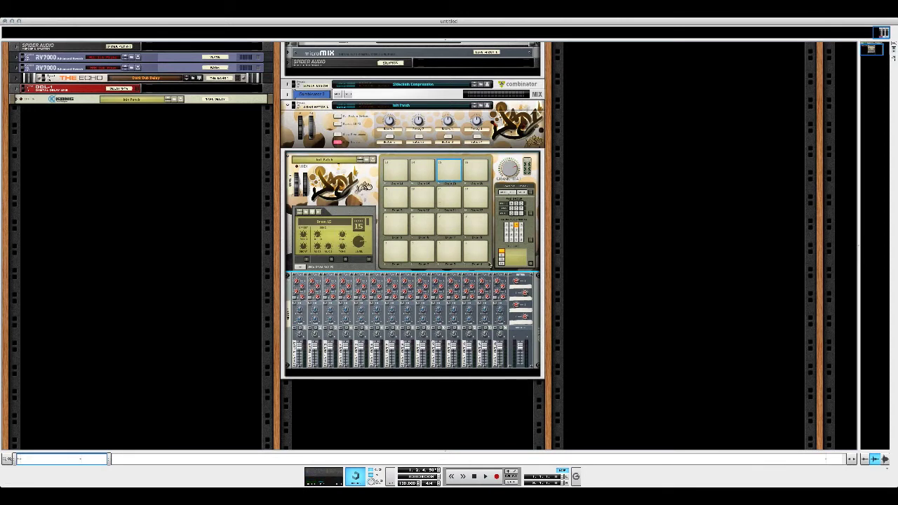
Step: Add an MClass Compressor as a mixer send effect, place it between Kong and the mixer, and check its rear cabling
right_click(537, 333)
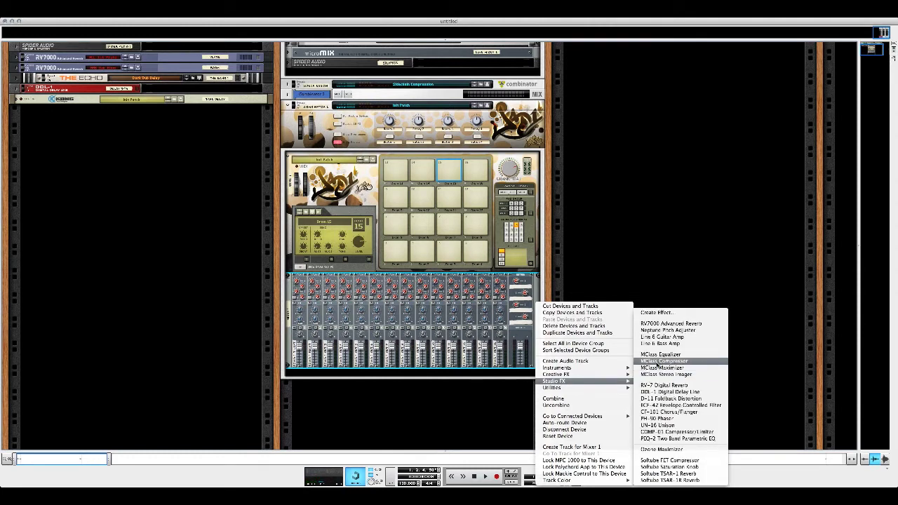
left_click(654, 362)
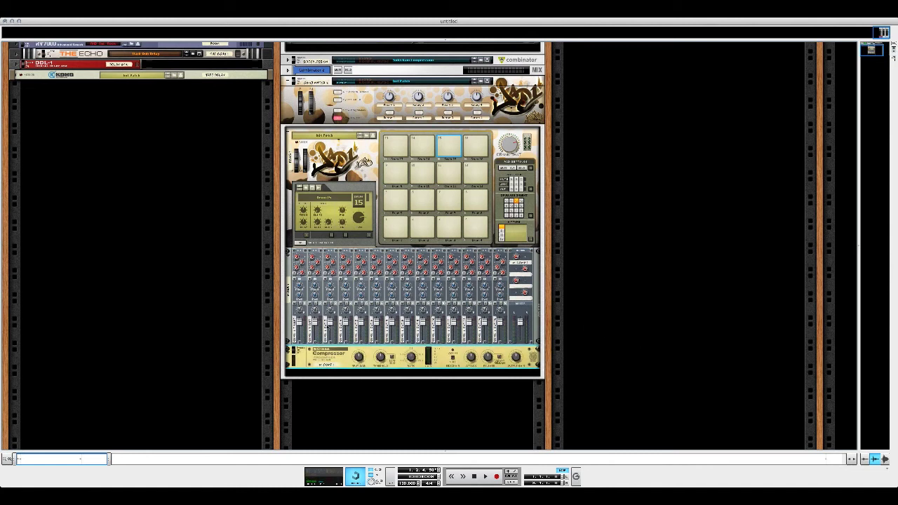
left_click_drag(278, 274, 330, 254)
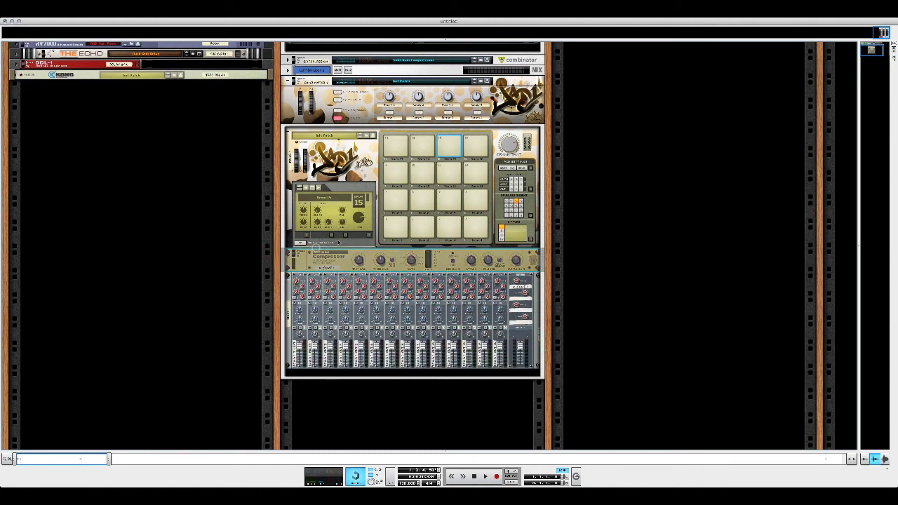
key("Tab")
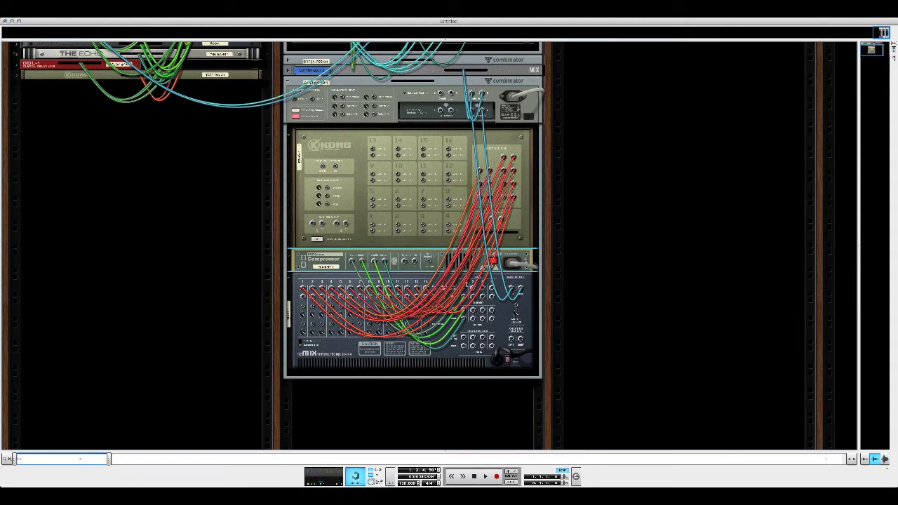
key("Tab")
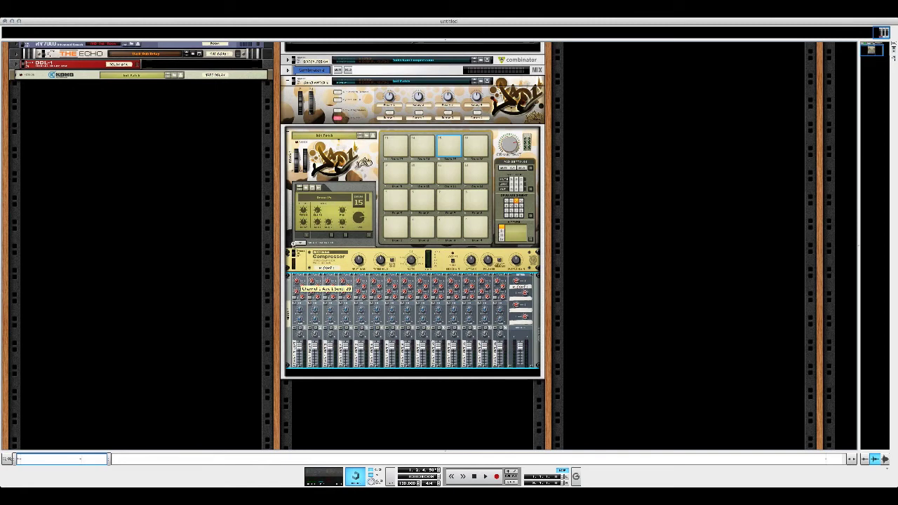
left_click(320, 250)
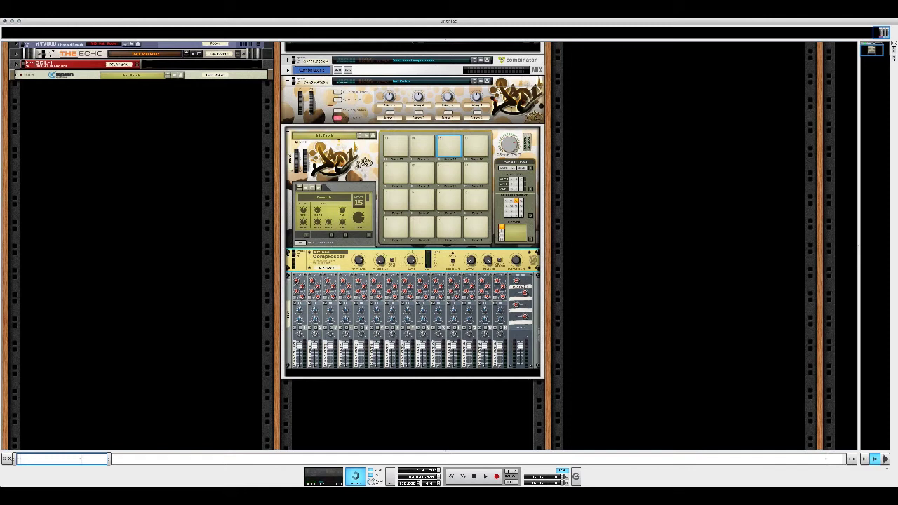
Step: Add an RV7000 Advanced Reverb as the mixer's second send effect
right_click(534, 346)
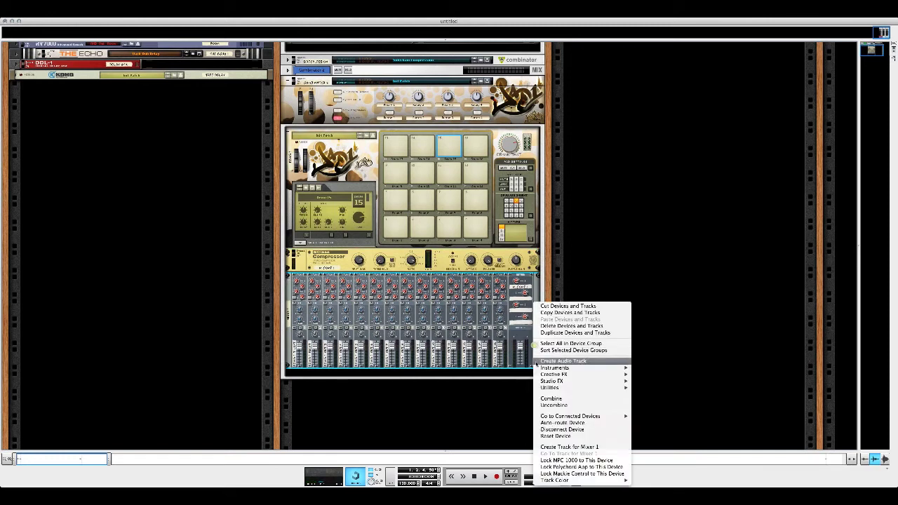
mouse_move(542, 389)
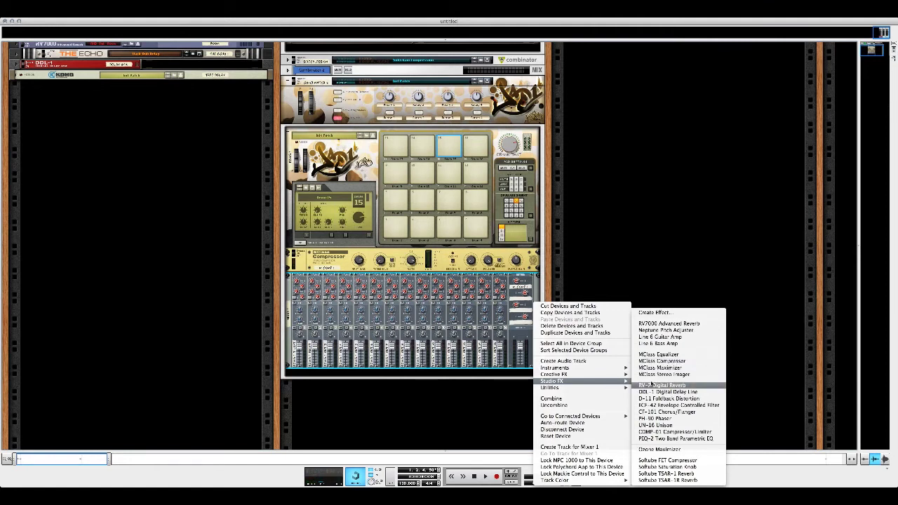
left_click(655, 324)
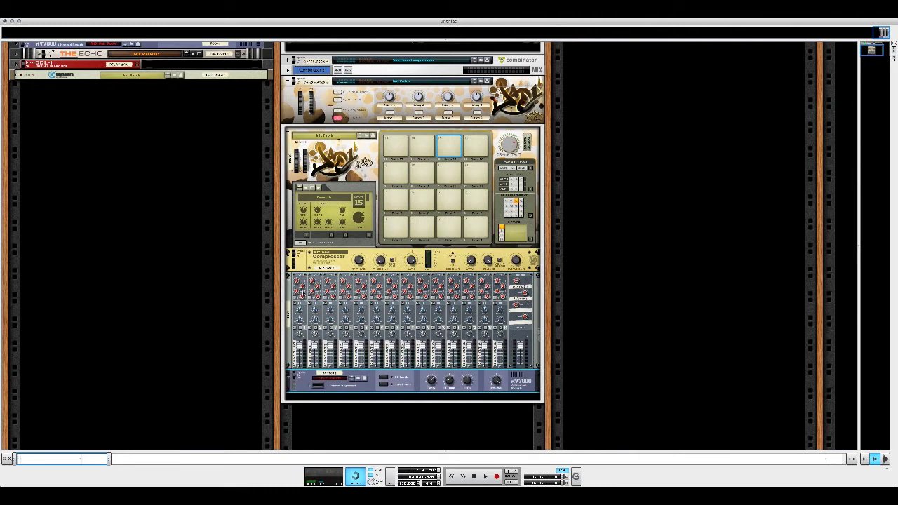
Step: Add The Echo from the creative effects as the mixer's third send effect
left_click(302, 287)
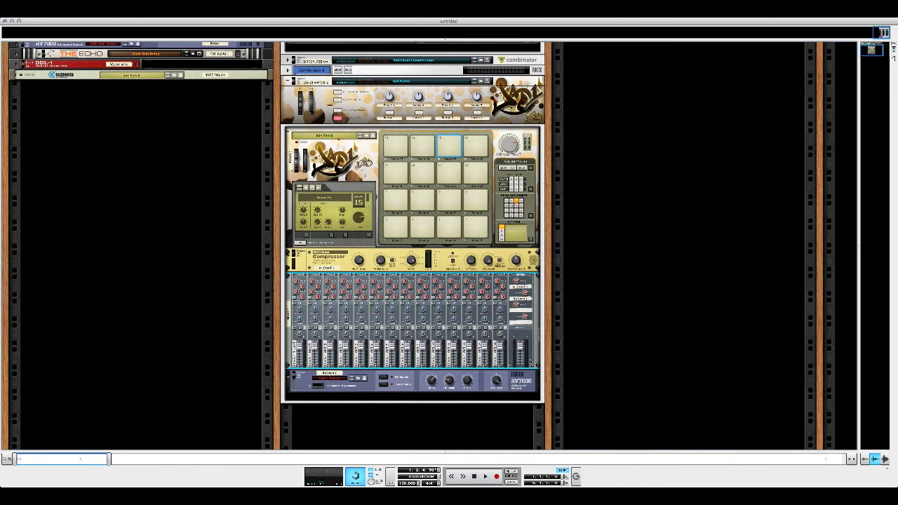
right_click(532, 364)
mouse_move(542, 382)
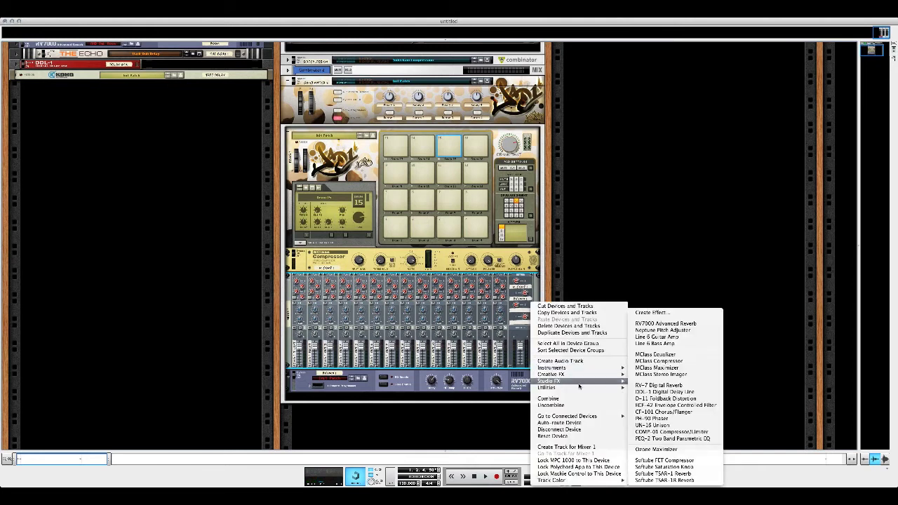
mouse_move(619, 376)
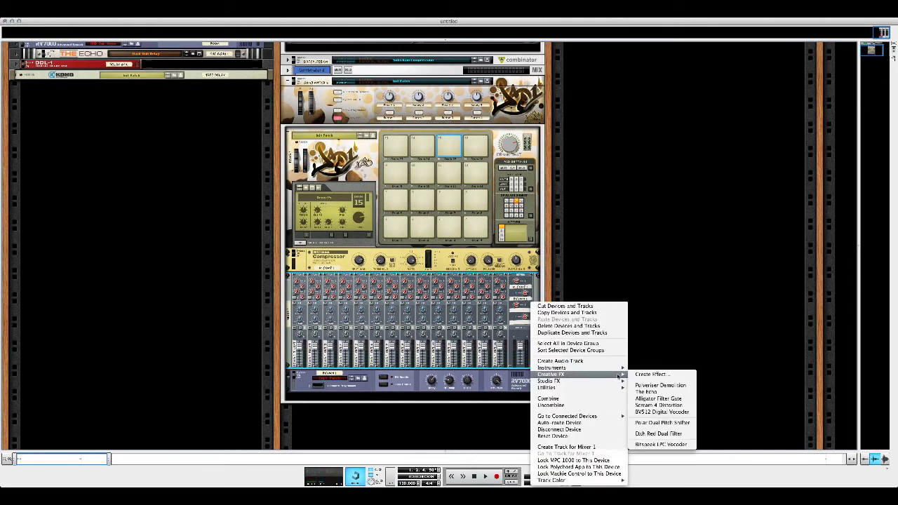
left_click(644, 389)
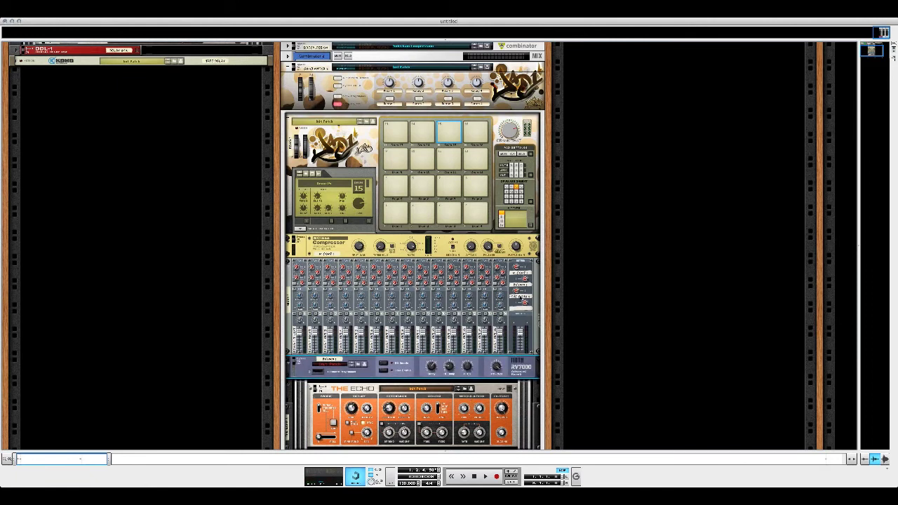
Step: Collapse the MClass Compressor, RV7000 and The Echo, and lower some of the mixer's channel faders
left_click(290, 239)
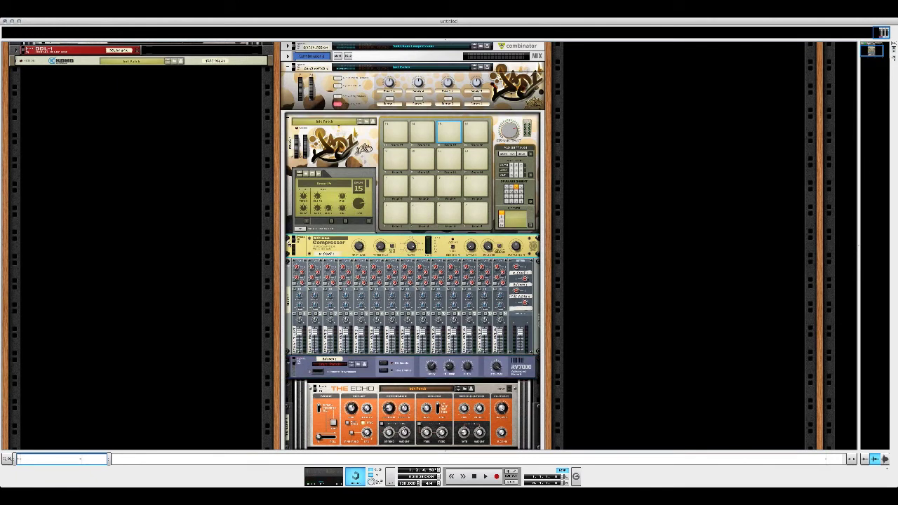
left_click(288, 348)
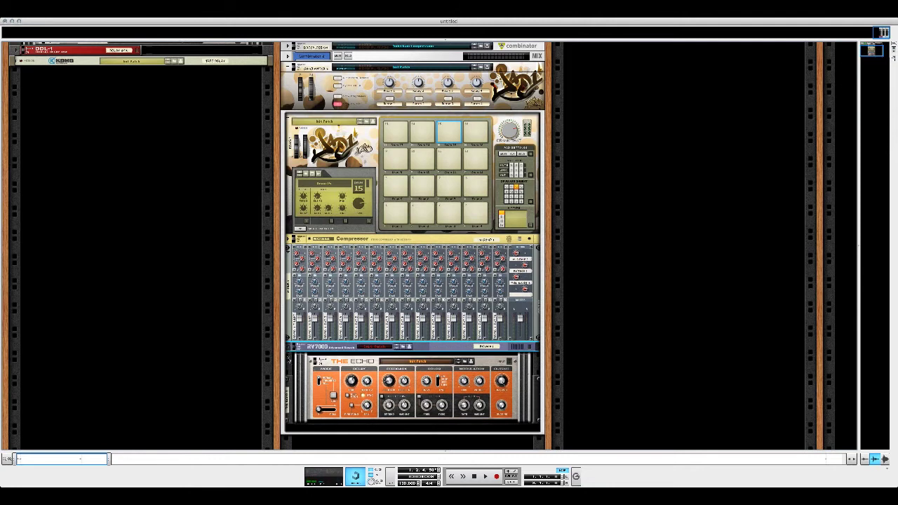
left_click(289, 359)
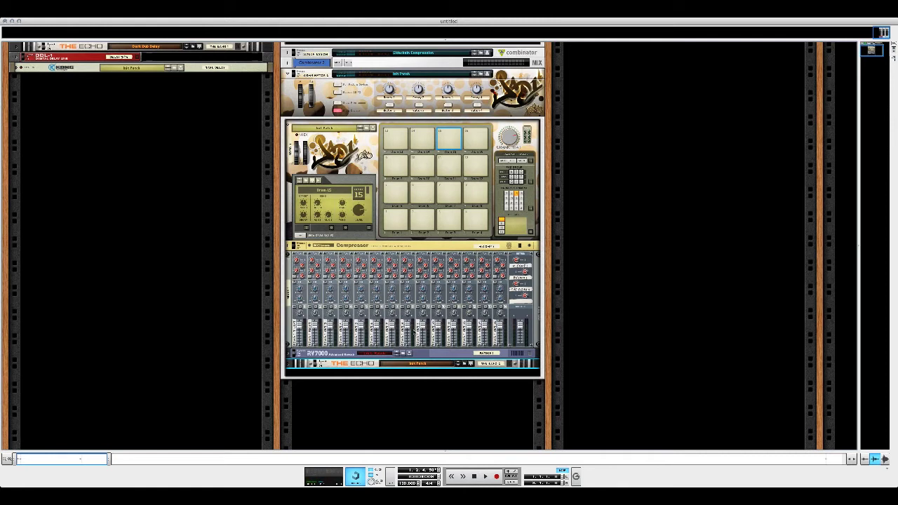
left_click(405, 329)
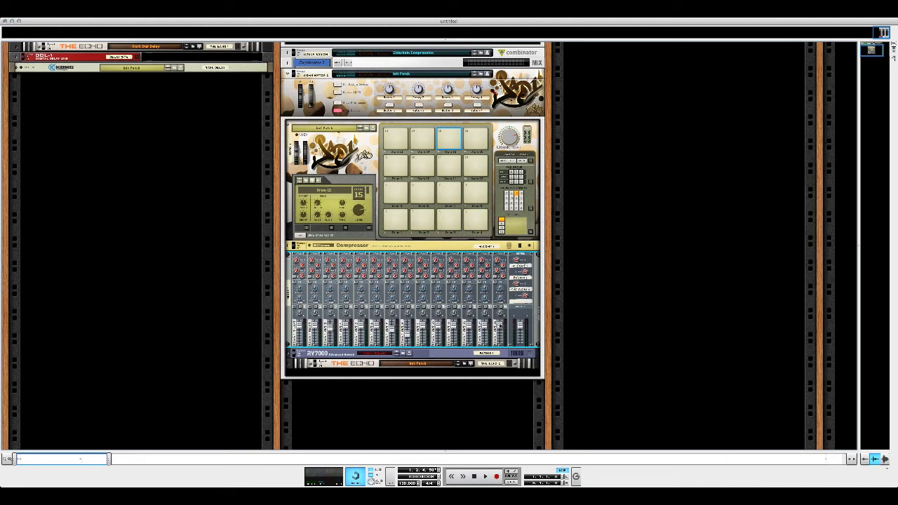
Step: Add a PEQ-2 Two Band Parametric EQ at the end of the Combinator and duplicate it
right_click(354, 373)
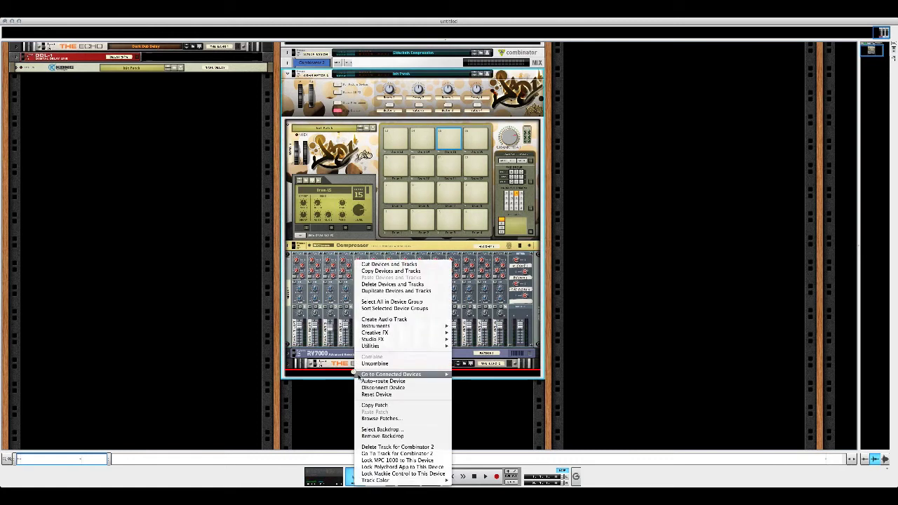
mouse_move(374, 341)
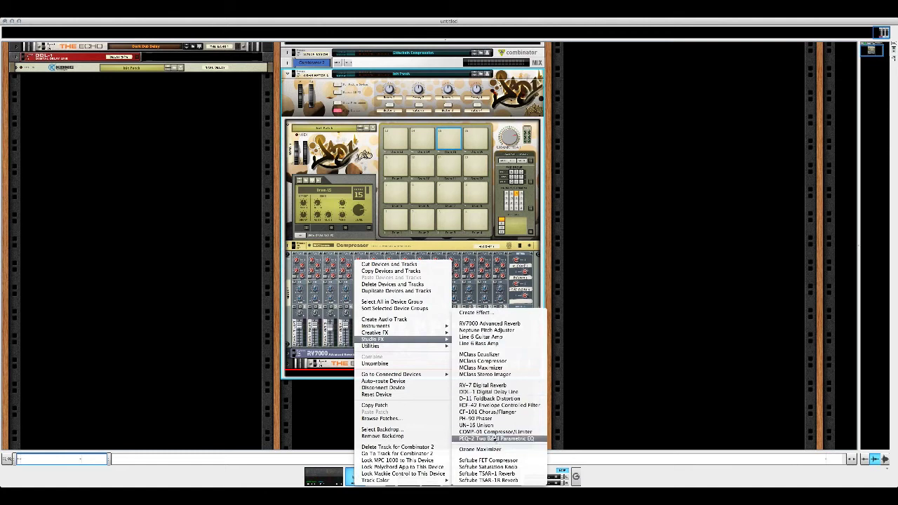
left_click(506, 438)
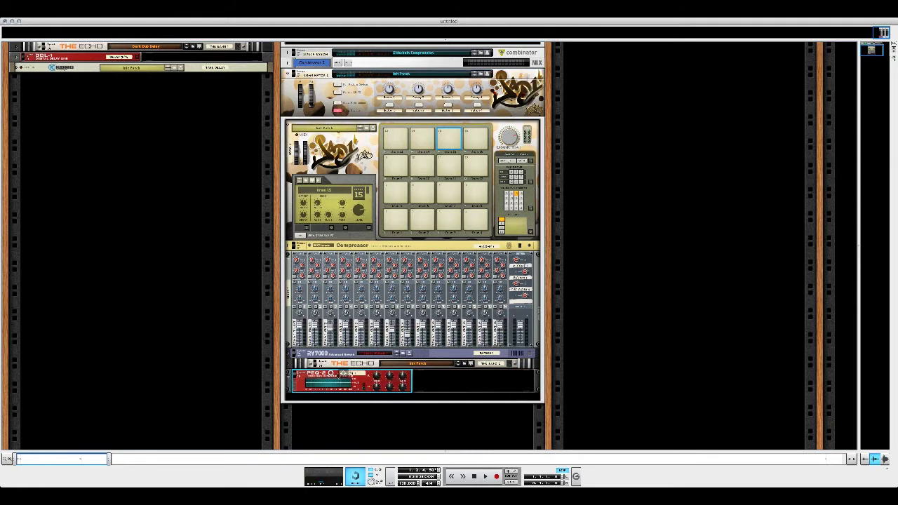
key("super+d")
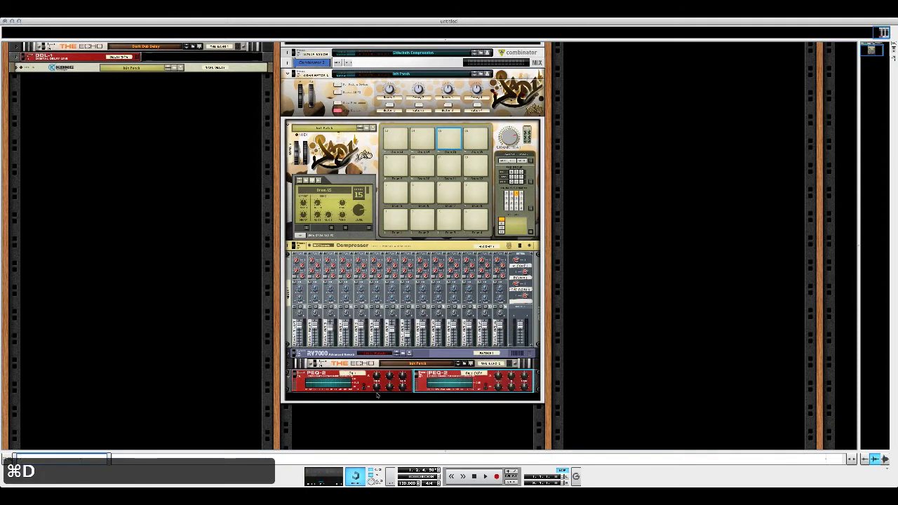
Step: Show the back of the rack and rename both PEQ-2 equalizers as Kick
key("Tab")
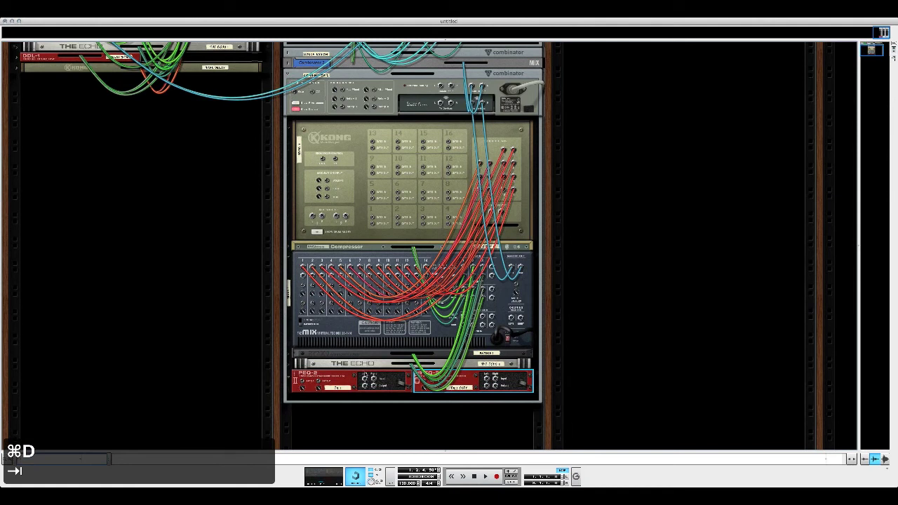
left_click(337, 390)
double_click(336, 390)
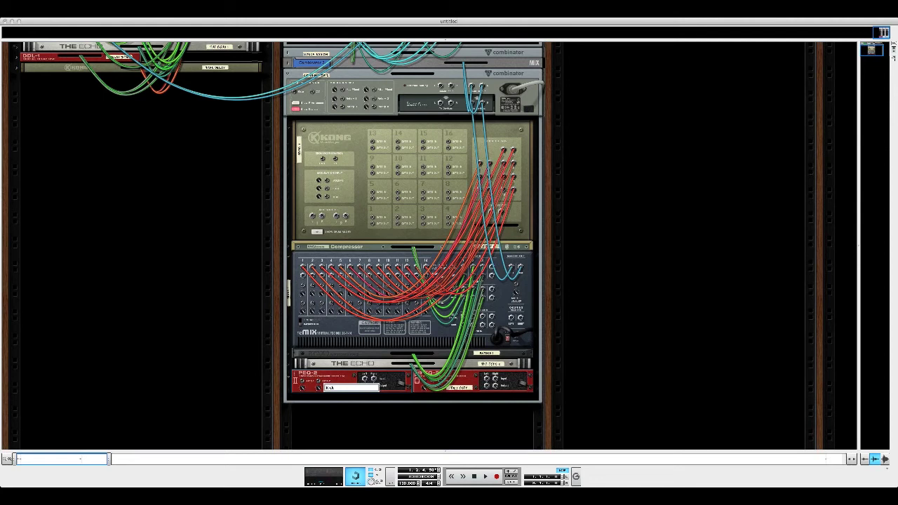
type("Kick")
key("BackSpace")
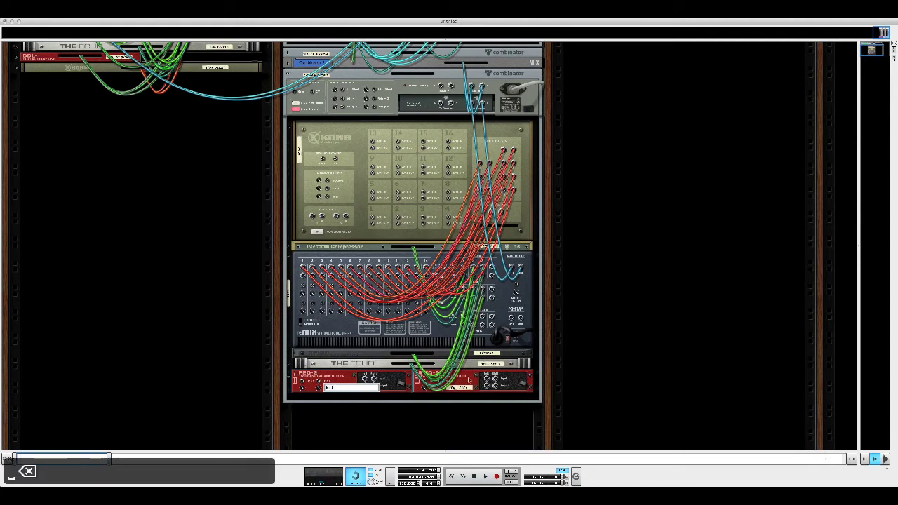
double_click(461, 389)
type("Snare")
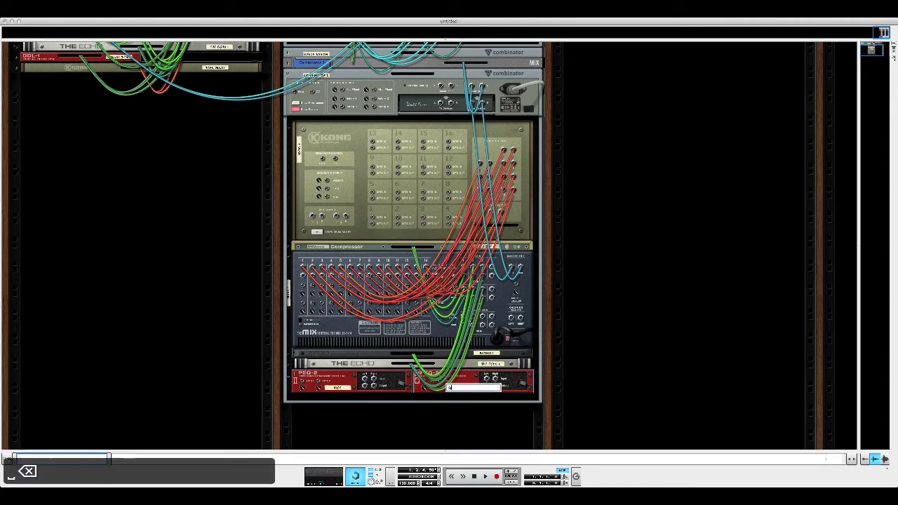
key("Return")
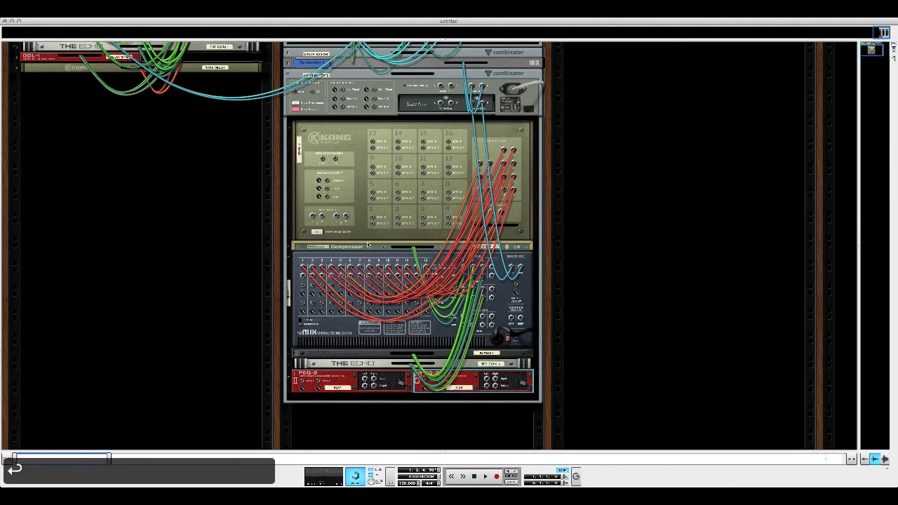
Step: Route Kong's kick output through the two Kick PEQ-2s in series and into mixer channel 1
left_click_drag(491, 209, 303, 266)
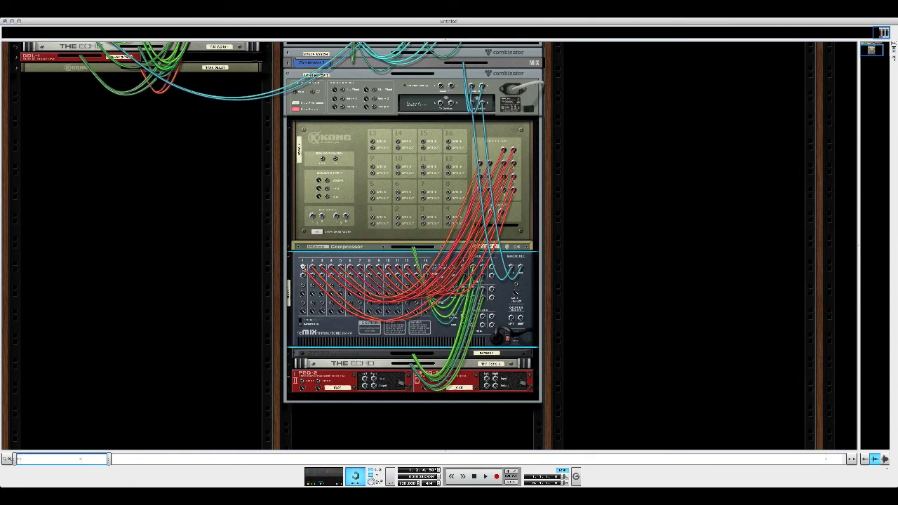
left_click_drag(304, 268, 373, 383)
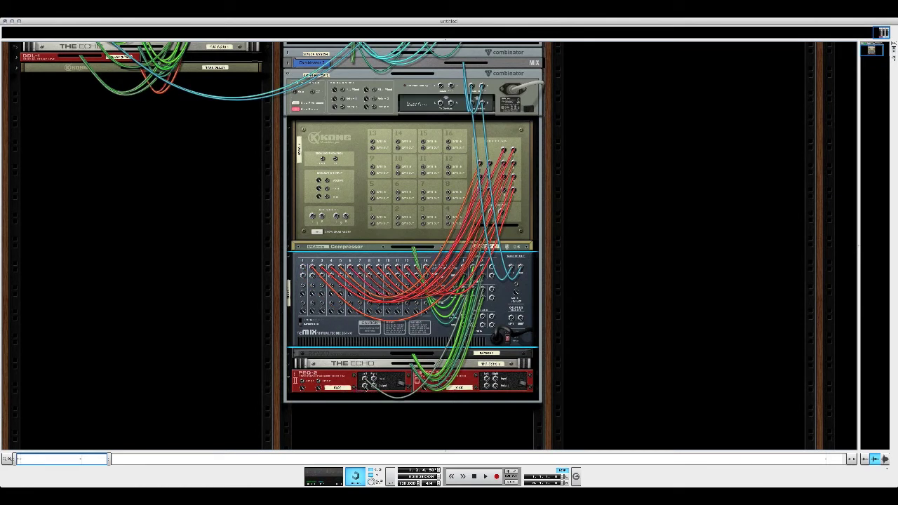
left_click_drag(374, 384, 486, 380)
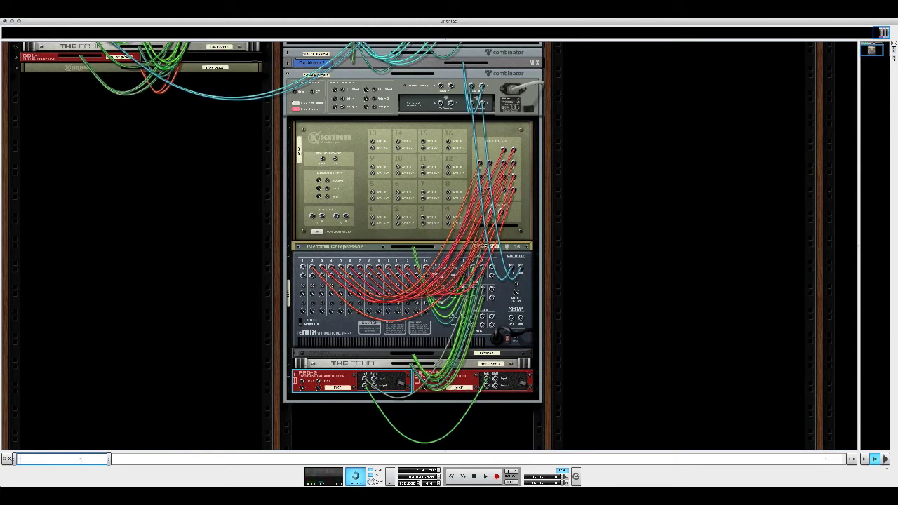
left_click_drag(487, 387, 304, 268)
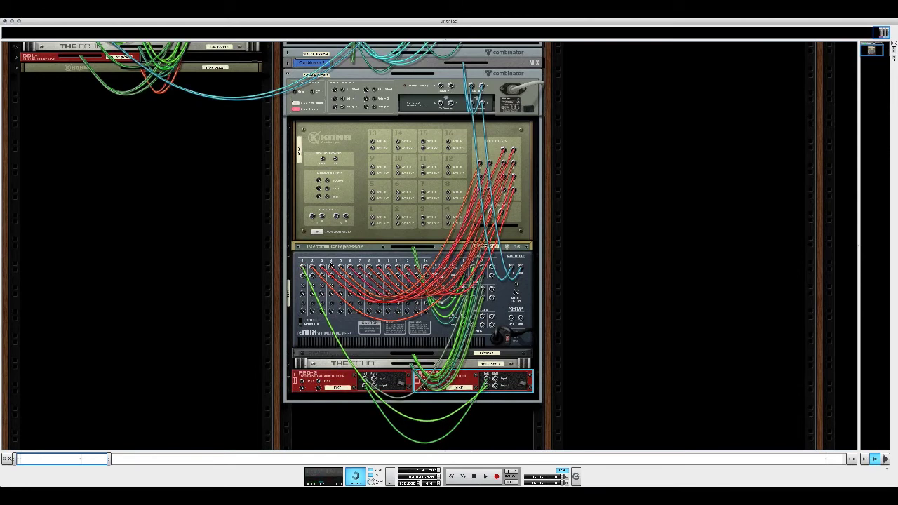
Step: Return to the front of the rack and play Kong pad 1 to check the kick's signal through the PEQ-2s
key("Tab")
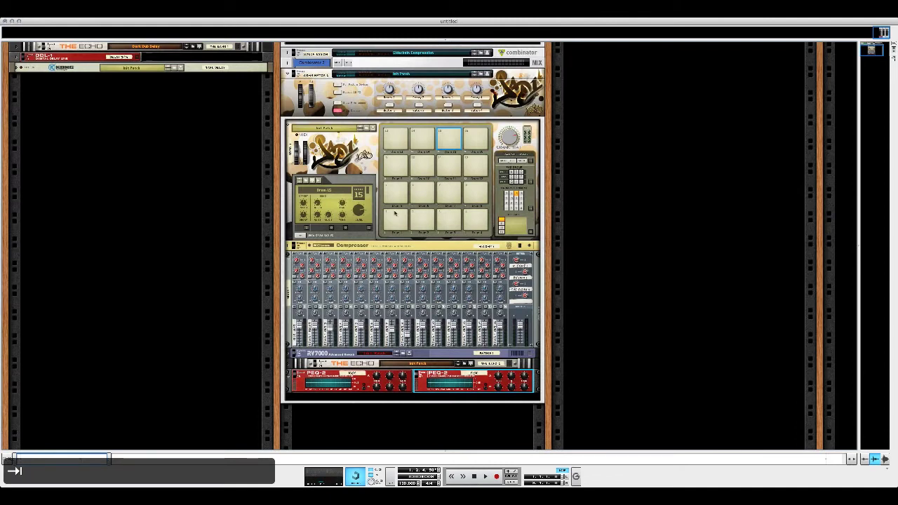
left_click(393, 222)
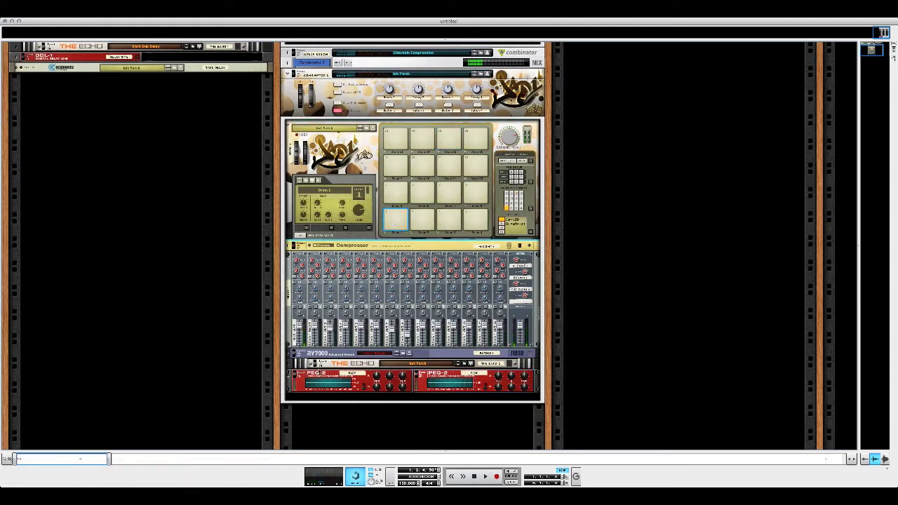
left_click(392, 212)
left_click(393, 214)
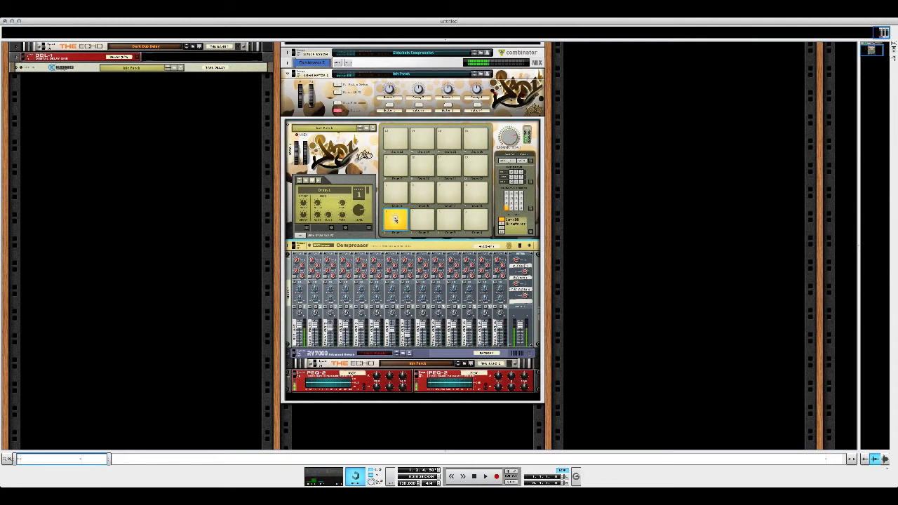
Step: Shape the first Kick PEQ-2's equalizer curve with its knobs while auditioning Kong pad 1
left_click(364, 390)
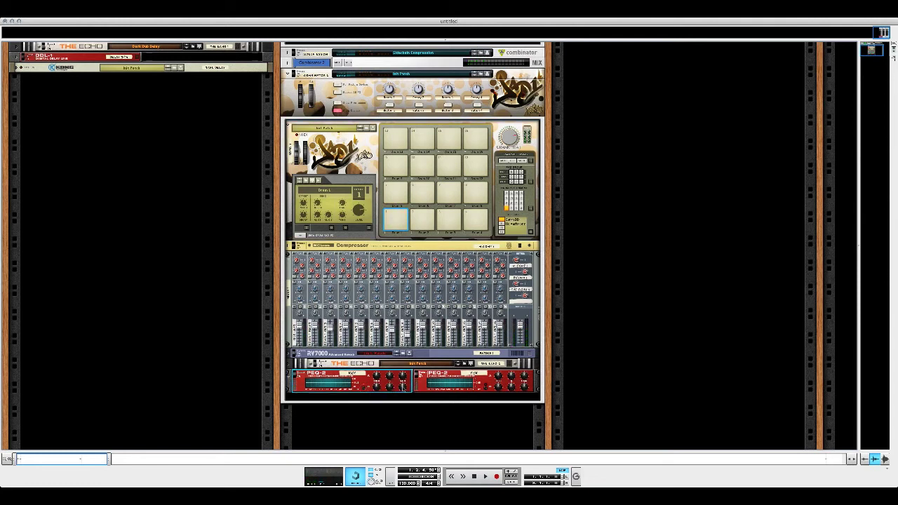
left_click_drag(413, 456, 408, 401)
mouse_move(392, 377)
left_click(396, 224)
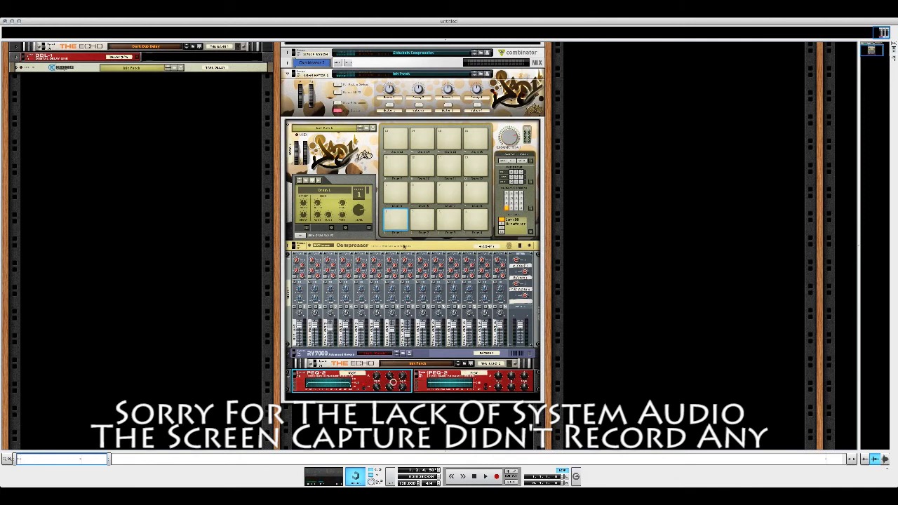
left_click(394, 219)
left_click(394, 219)
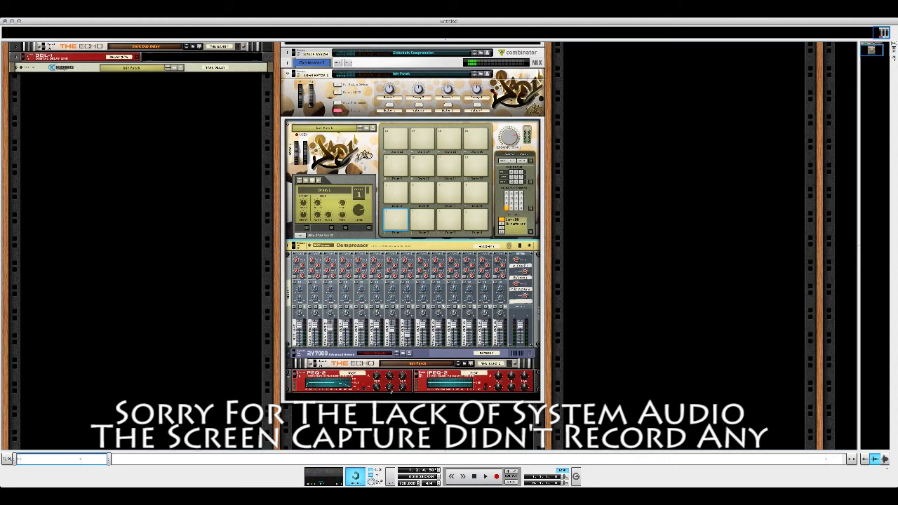
left_click(391, 219)
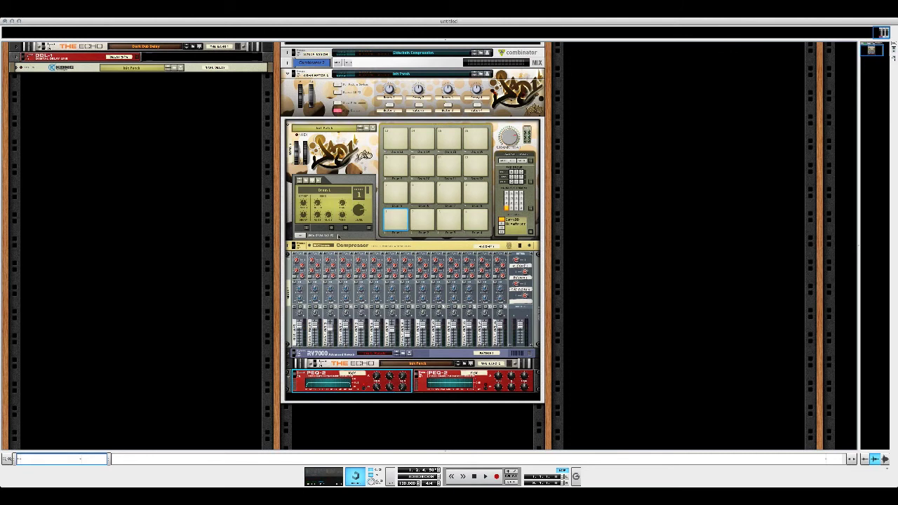
Step: Select both Kick PEQ-2s and duplicate the pair thirteen times to make fourteen pairs
left_click(425, 383)
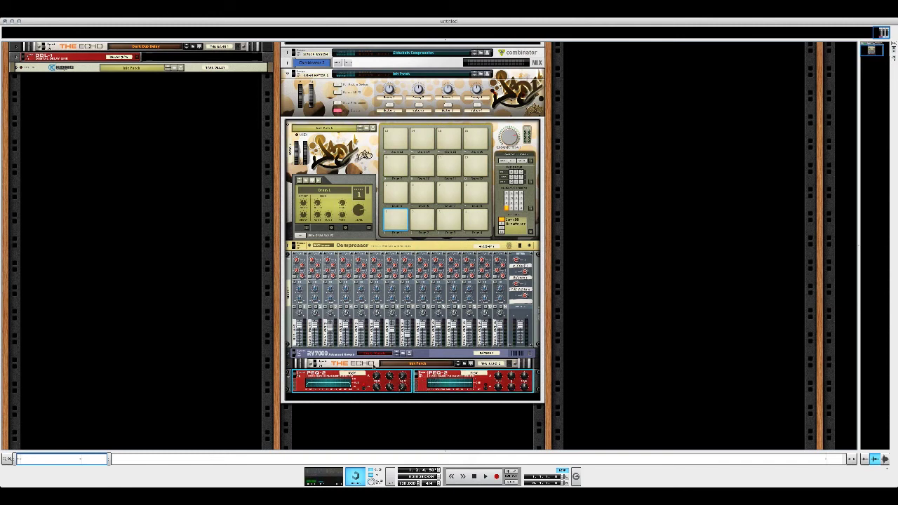
key("super+d")
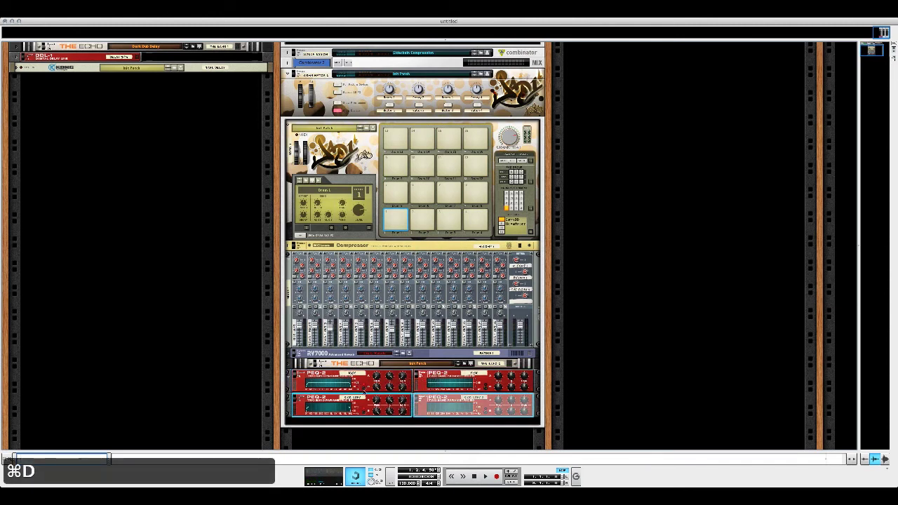
key("super+d")
key("super+d")
key("super+d")
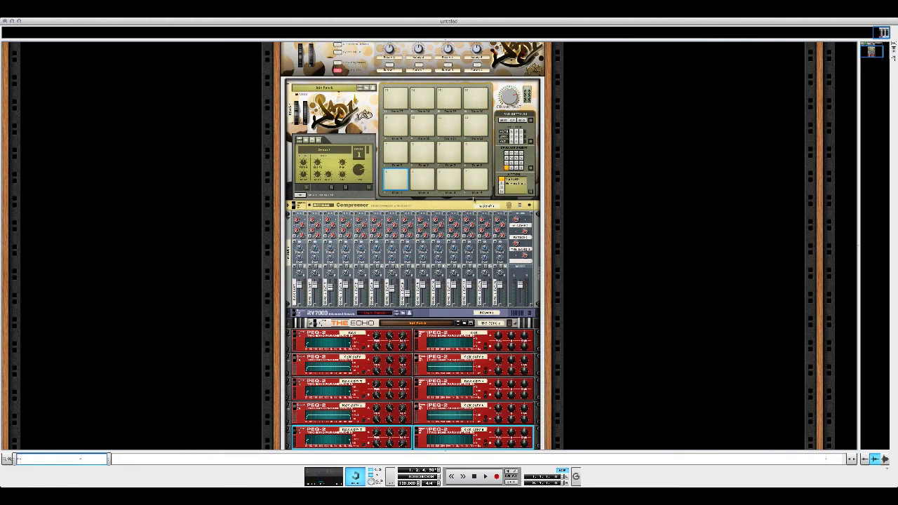
key("super+d")
key("super+d")
key("super+d")
key("super+d")
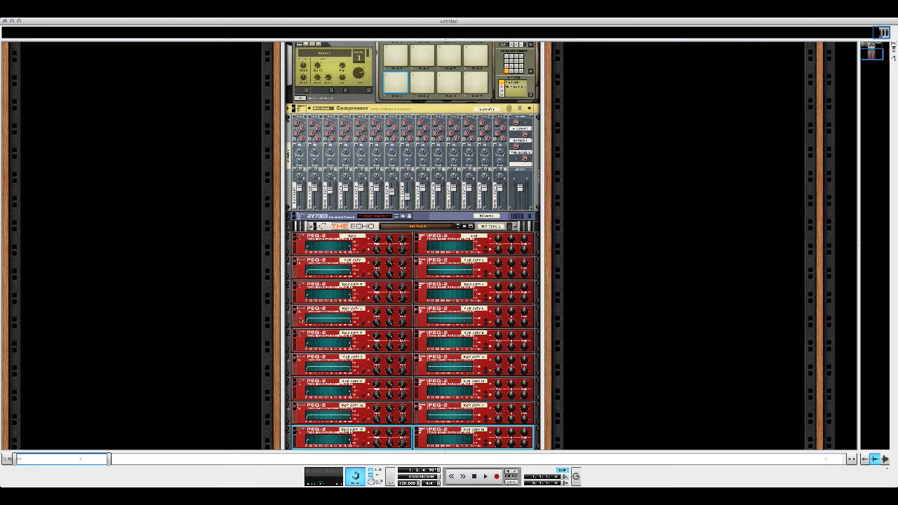
key("super+d")
key("super+d")
key("super+d")
key("super+d")
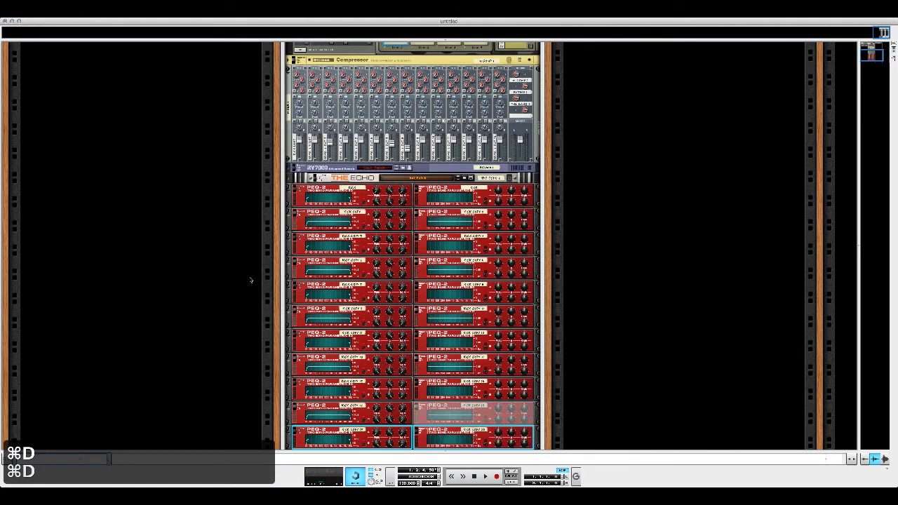
key("super+d")
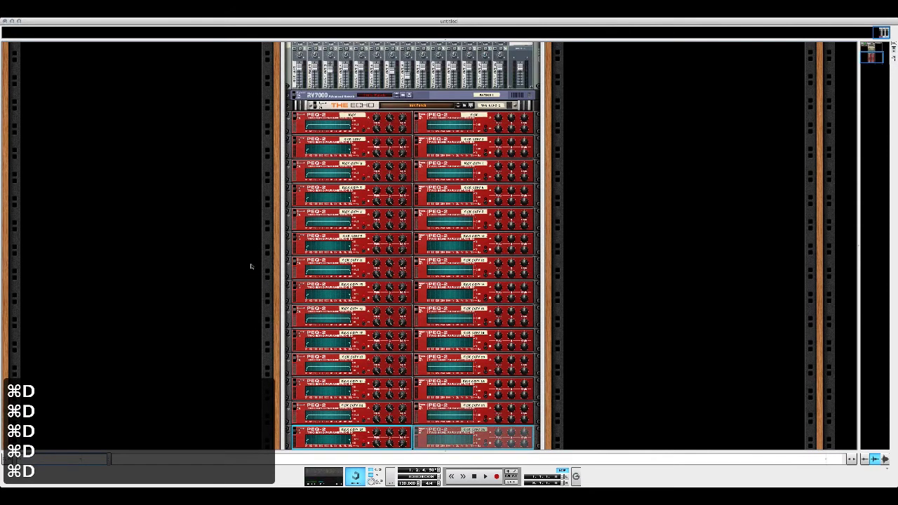
Step: Show the back of the rack, select devices in the second PEQ-2 pair, and collapse the first Kick pair
key("Tab")
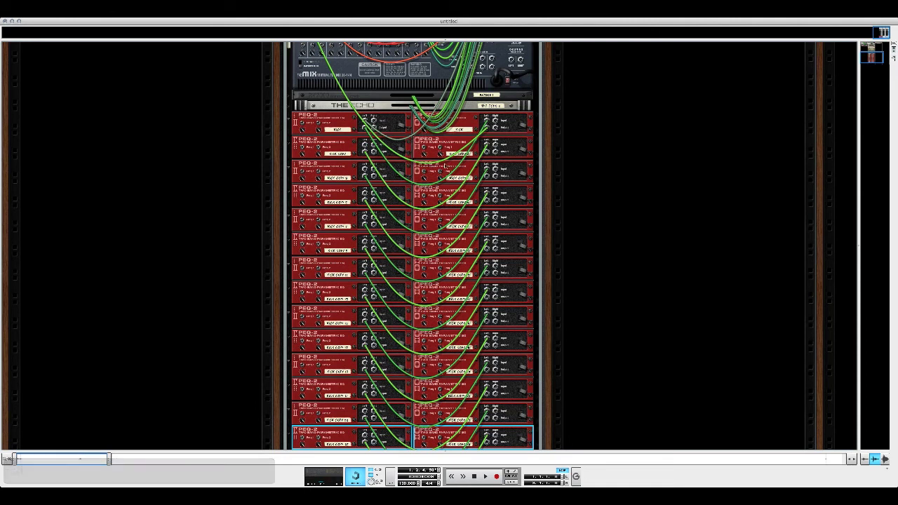
mouse_move(364, 156)
left_mouse_down()
mouse_move(366, 171)
mouse_move(364, 151)
left_mouse_up()
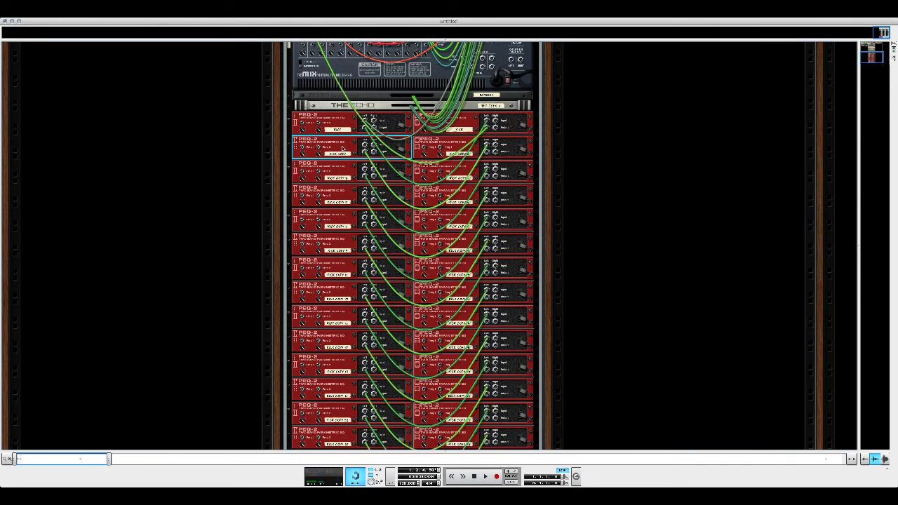
left_click(453, 143)
left_click(338, 144)
left_click(468, 148)
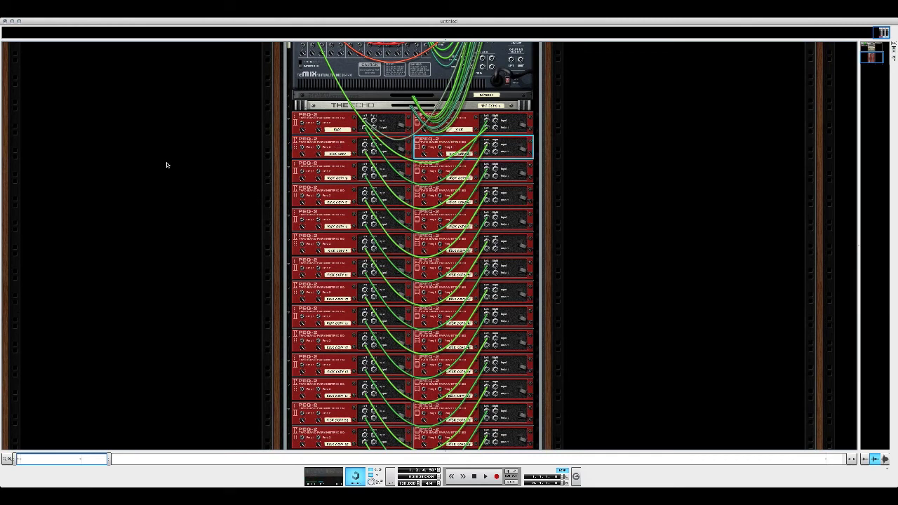
left_click(289, 121)
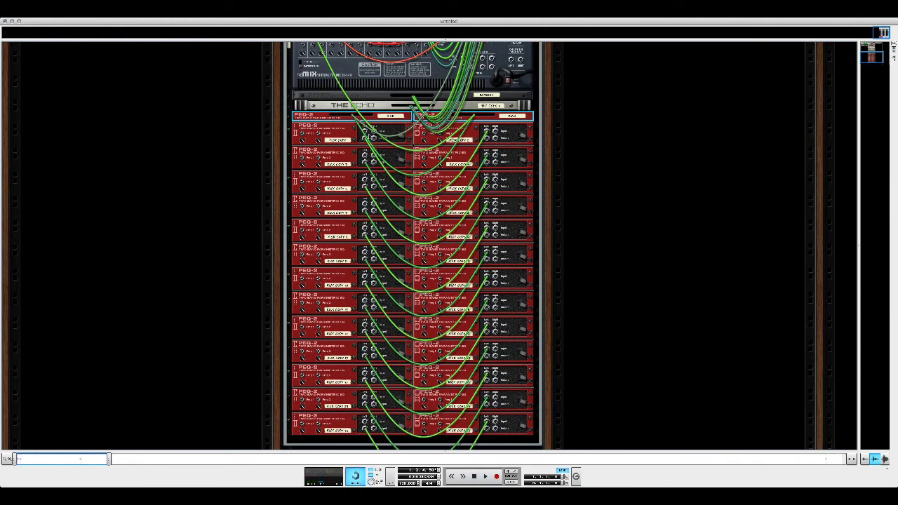
Step: Route the channel 2 drum through the second PEQ-2 pair into mixer channel 2, and collapse that pair
left_click(365, 133)
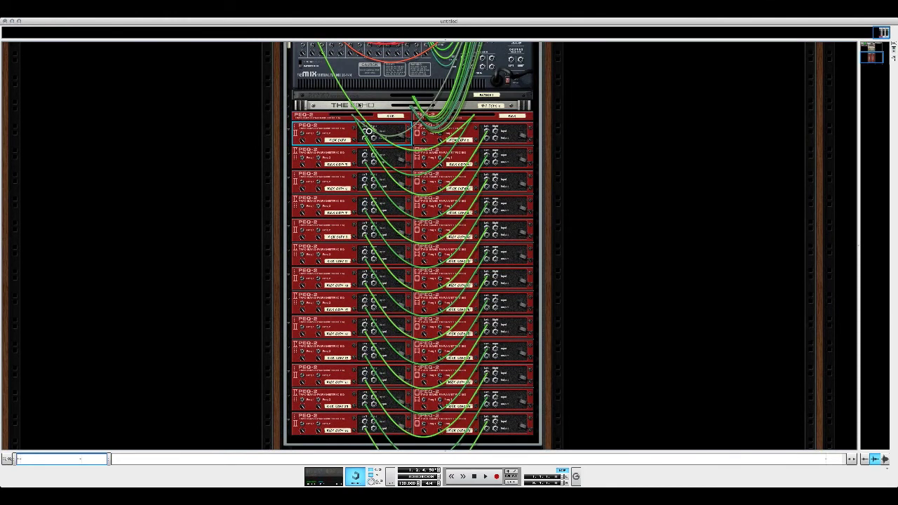
scroll(342, 77, "up", 1)
scroll(342, 77, "up", 10)
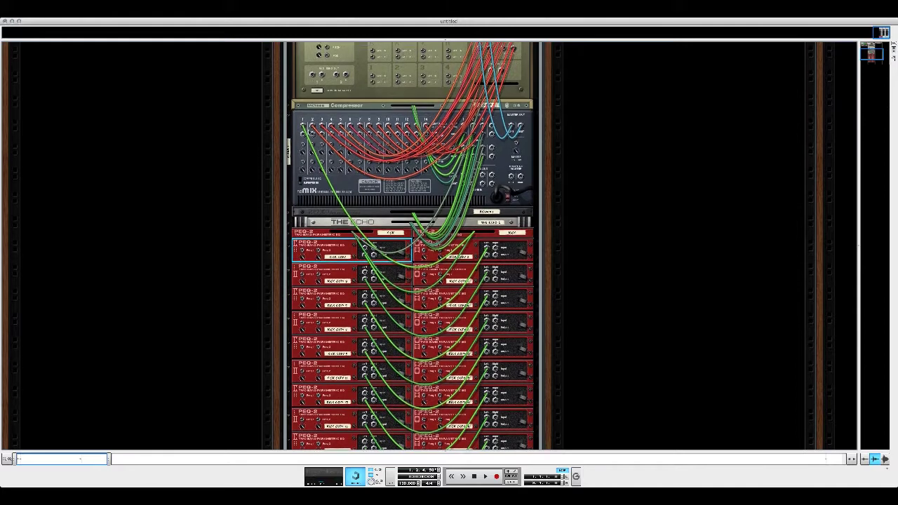
left_click_drag(517, 128, 365, 243)
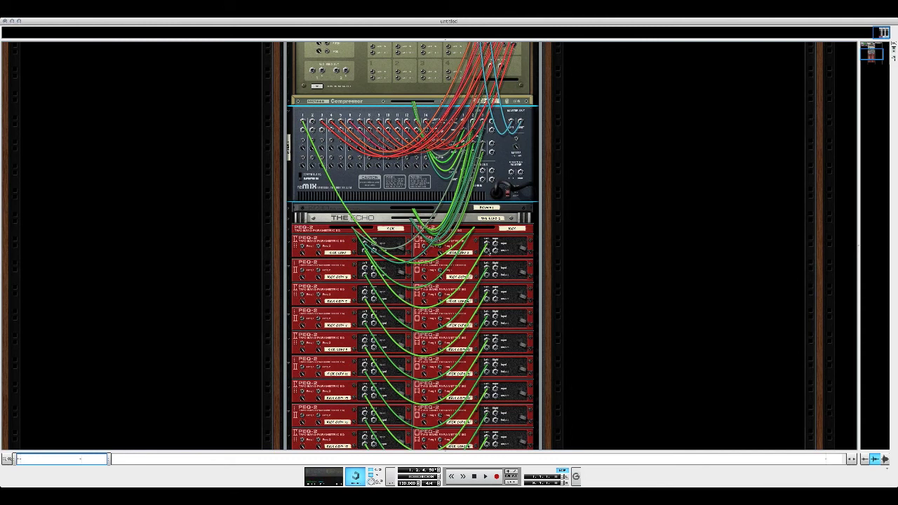
left_click_drag(487, 251, 312, 121)
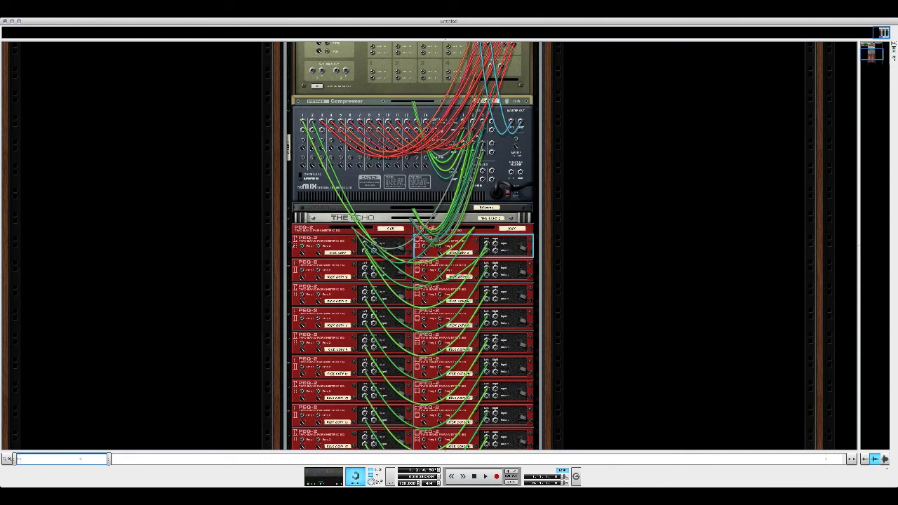
left_click(291, 245)
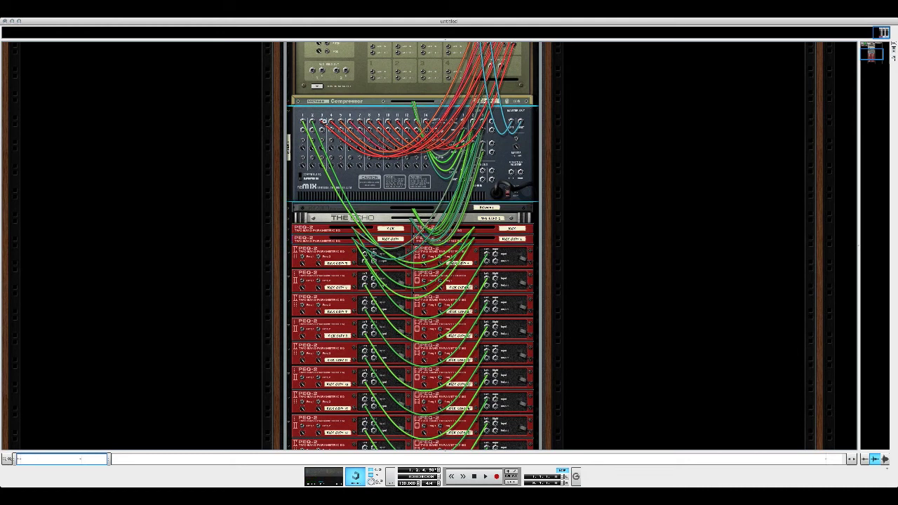
Step: Route the drums on mixer channels 3 to 6 through the third to sixth PEQ-2 pairs, collapsing each pair
left_click_drag(508, 48, 508, 44)
left_click_drag(364, 303, 411, 303)
left_click(295, 249)
left_click(295, 259)
left_click(295, 270)
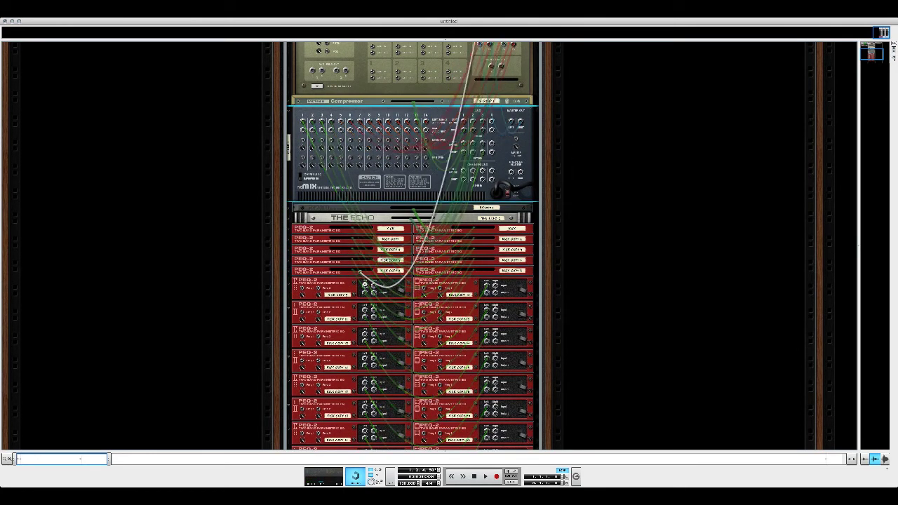
left_click(295, 281)
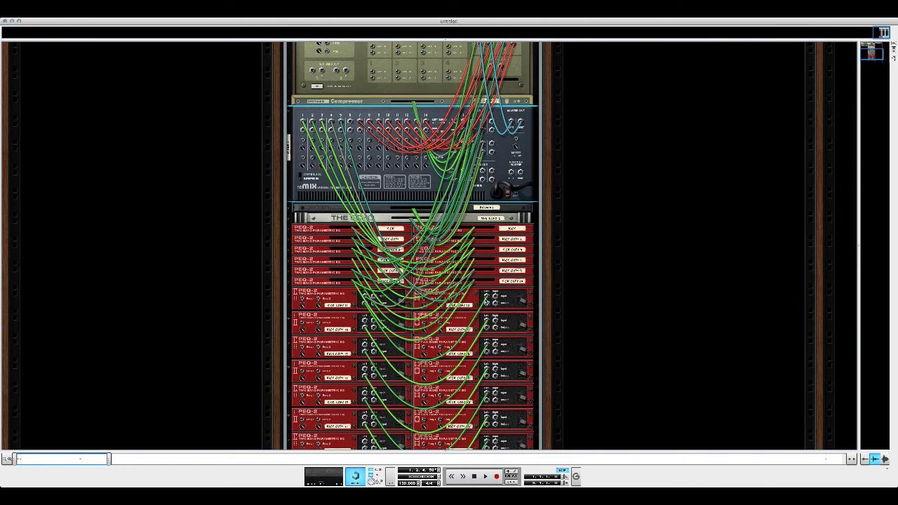
Step: Route the drums on mixer channels 7 to 9 through the seventh to ninth PEQ-2 pairs, and collapse those pairs
left_click(295, 154)
key("super+z")
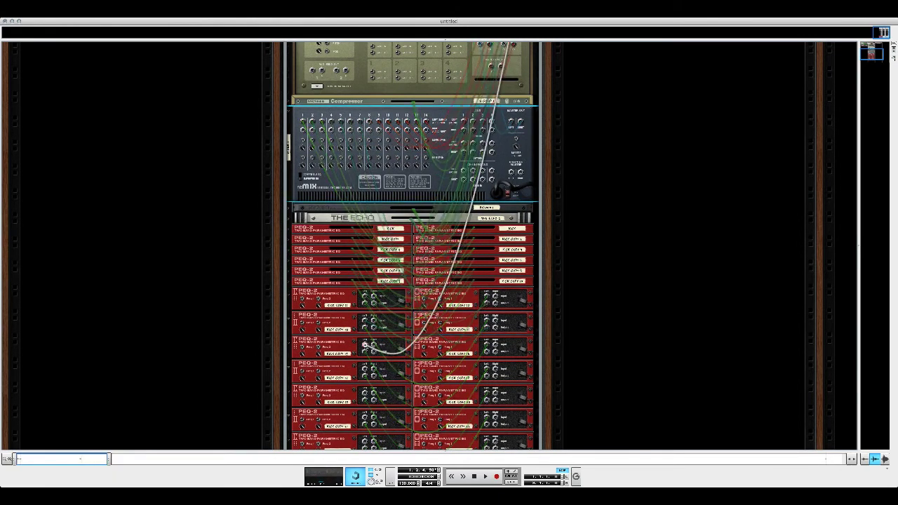
left_click(289, 306)
left_click(289, 306)
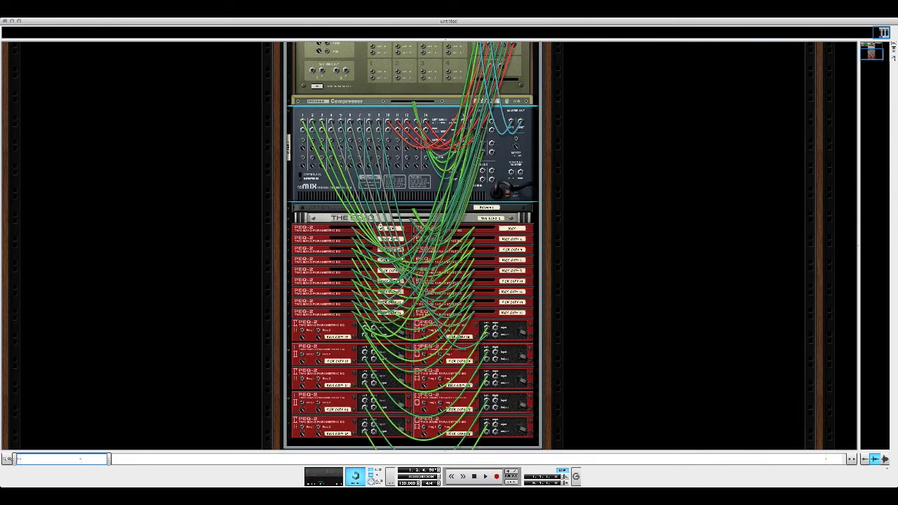
Step: Route the drums on mixer channels 10 and 11 through the next PEQ-2 pairs, and collapse the tenth to twelfth pairs
key("Down")
key("Down")
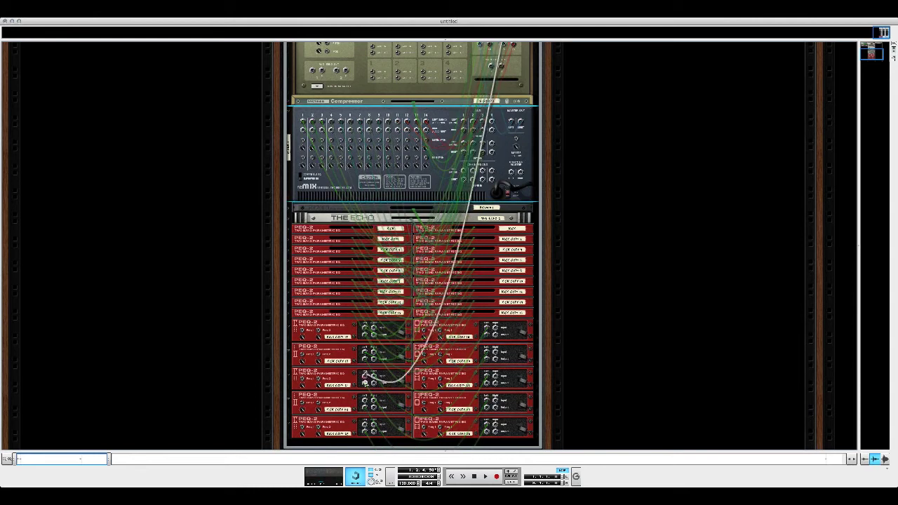
left_click(289, 325)
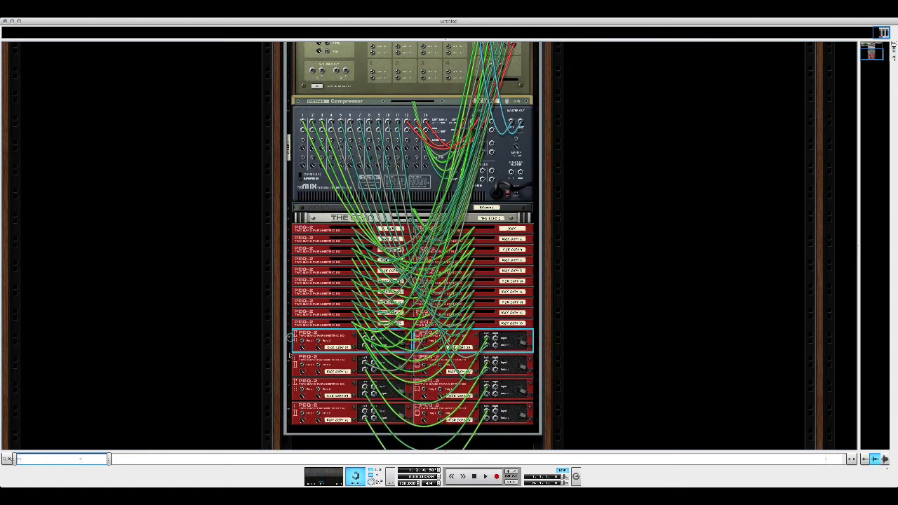
left_click(289, 336)
left_click(289, 346)
Step: Route the drums on mixer channels 12 and 13 through the thirteenth and fourteenth PEQ-2 pairs, collapse both pairs, and duplicate a pair
left_click(405, 131)
left_click_drag(407, 130, 364, 362)
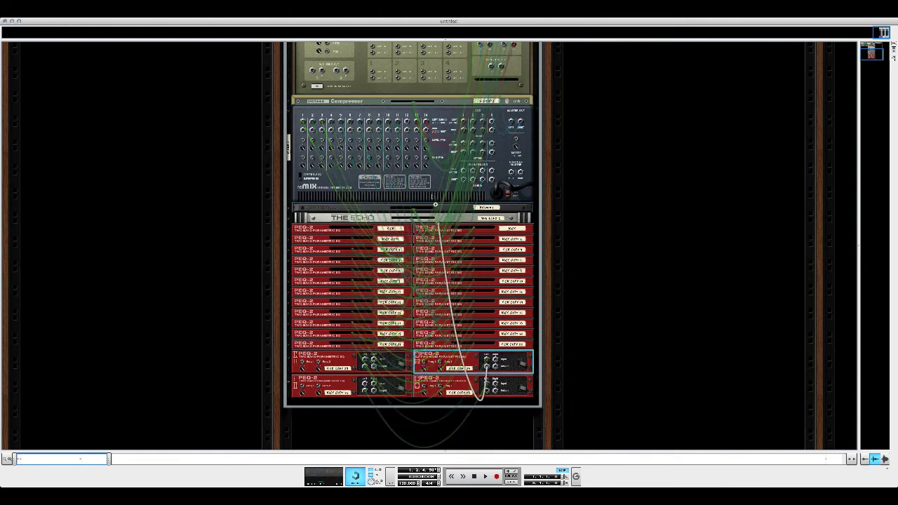
left_click_drag(477, 390, 414, 127)
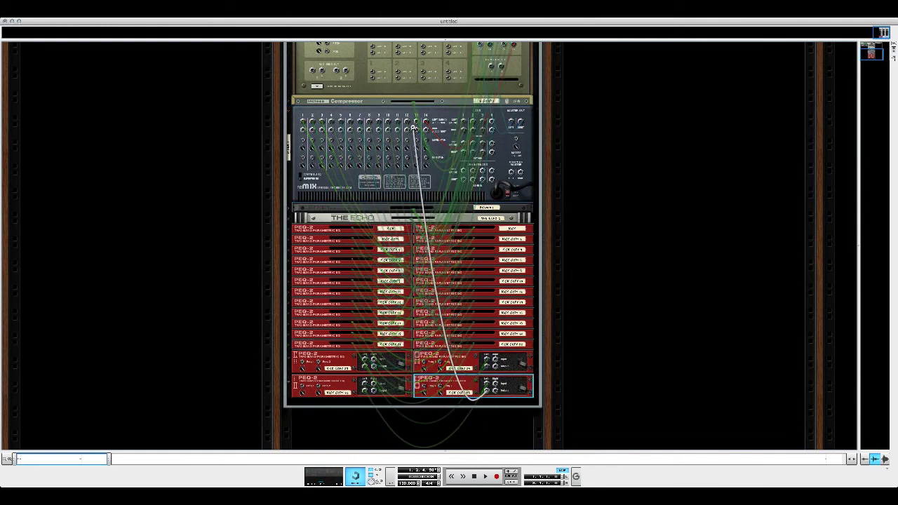
left_click(289, 358)
key("super+d")
left_click(289, 369)
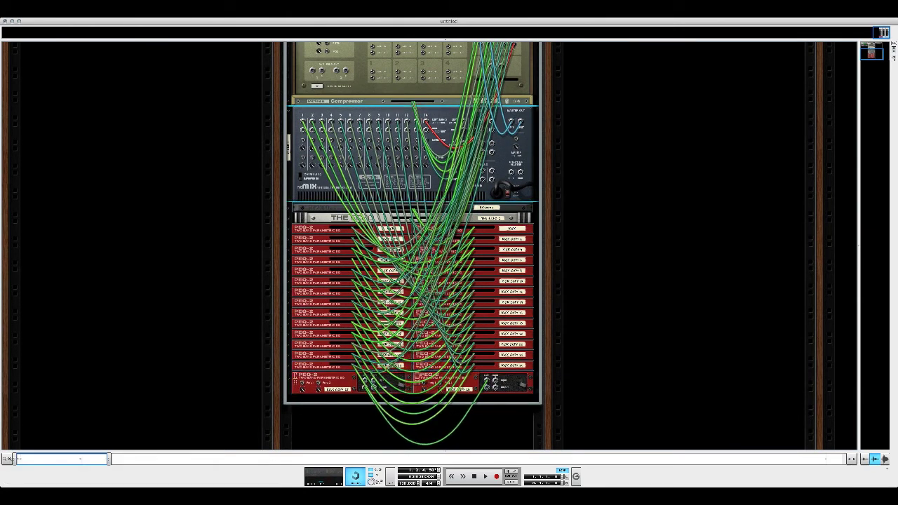
Step: Show the front of the rack, collapse the last PEQ-2 pair, and select the second-row PEQ-2 devices
key("Tab")
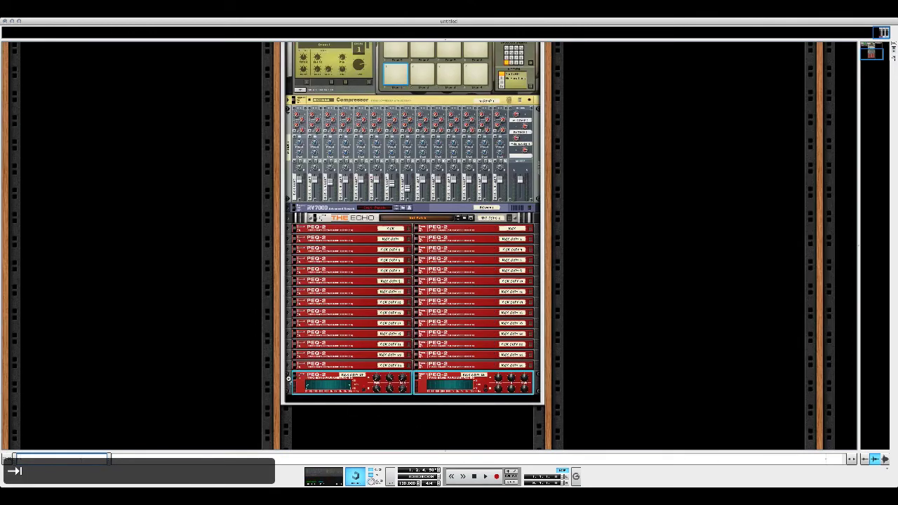
left_click(290, 379)
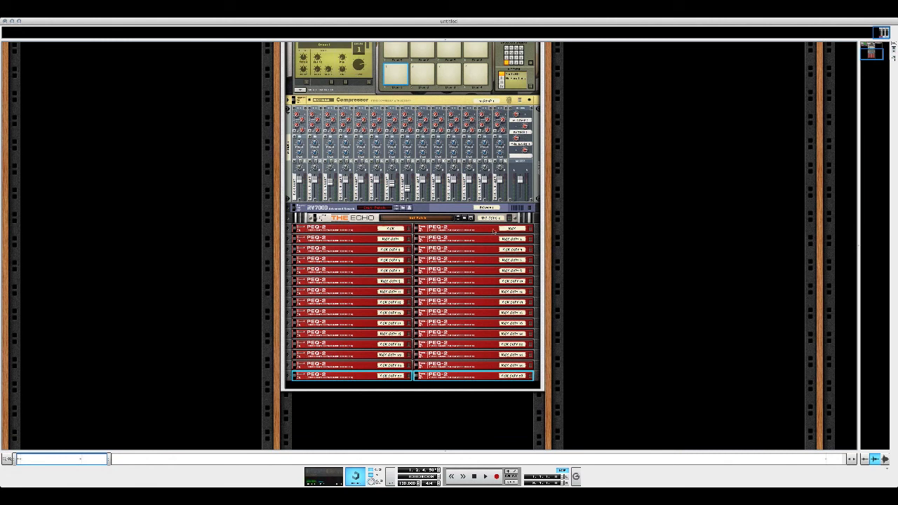
left_click(386, 240)
left_click(505, 242)
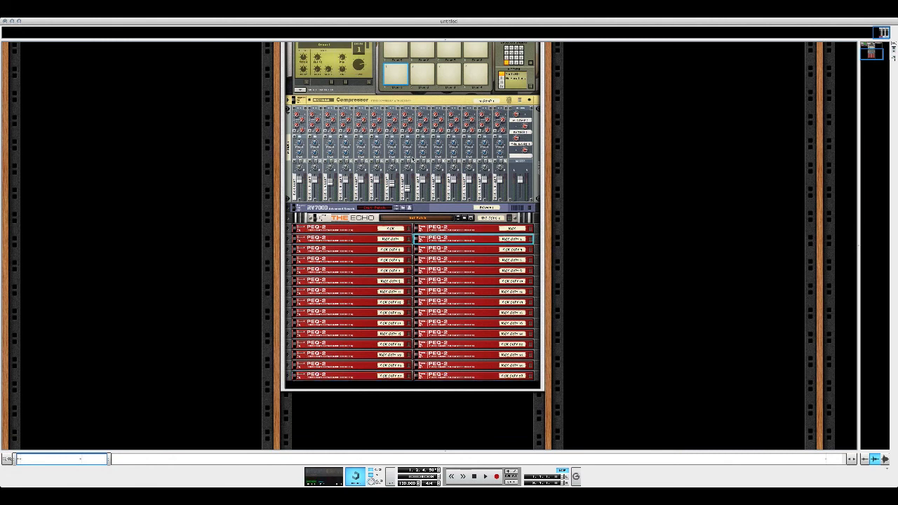
Step: Hide the devices inside the new drum Combinator and show those inside the finished Kong Combinator on the Drums track
scroll(413, 157, "up", 5)
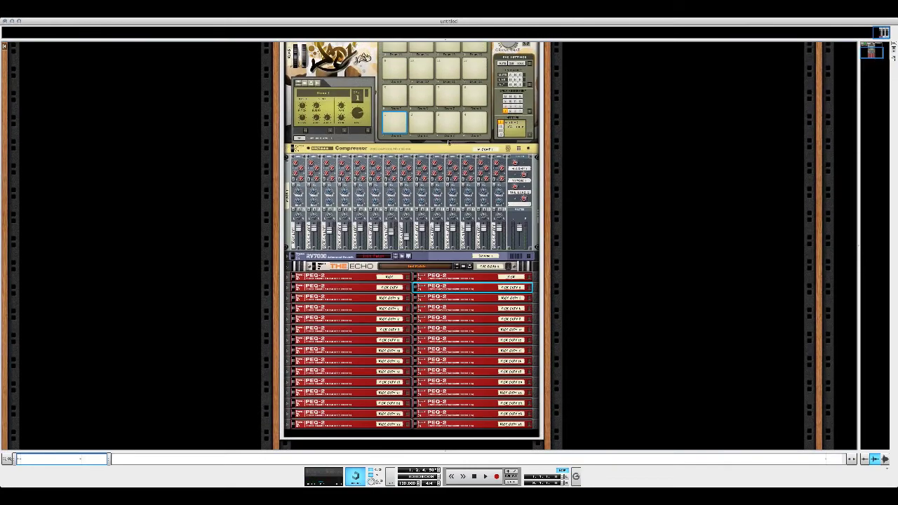
scroll(449, 143, "up", 1)
scroll(693, 112, "up", 15)
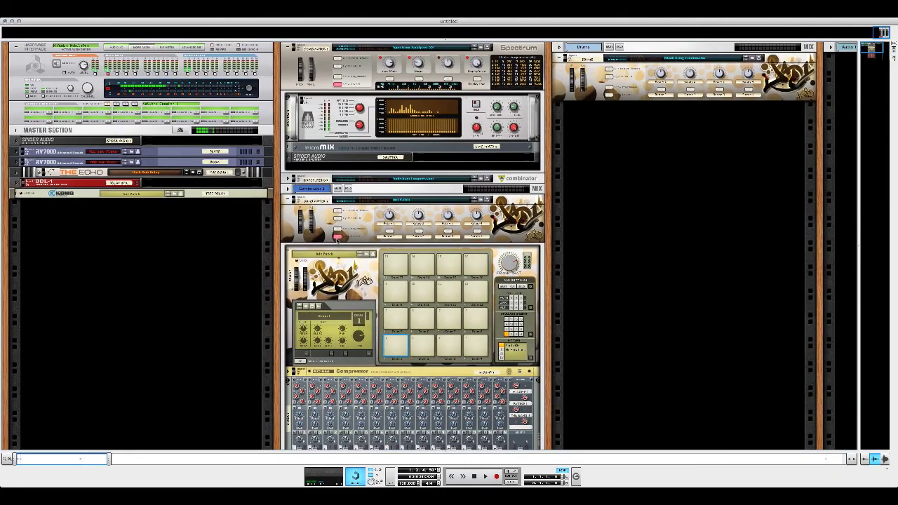
left_click(338, 237)
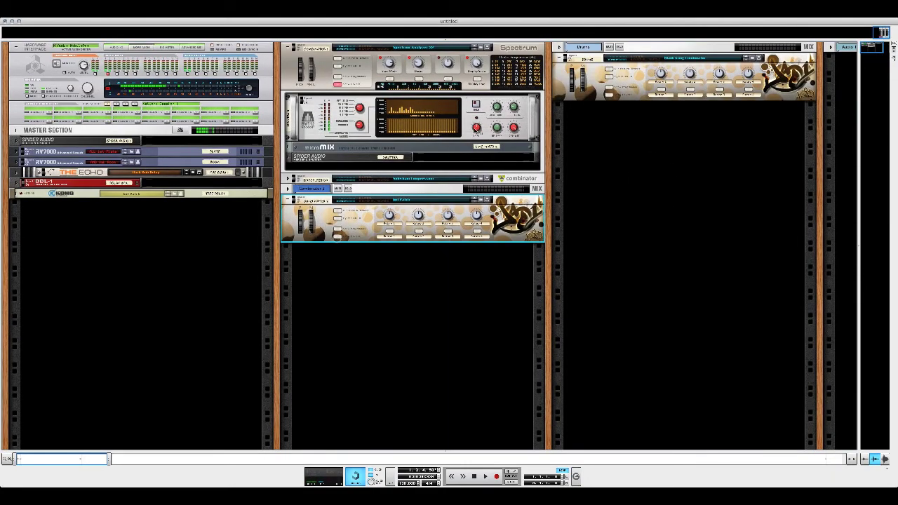
left_click(609, 93)
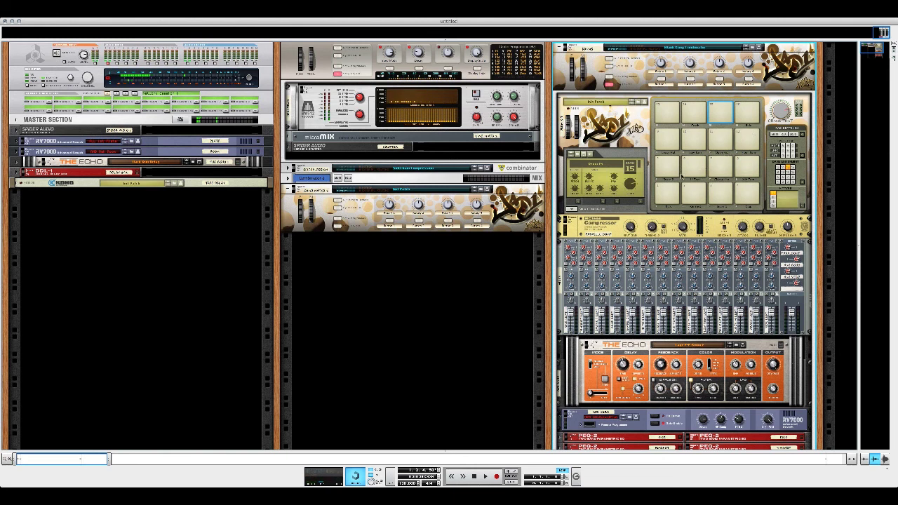
scroll(681, 177, "up", 1)
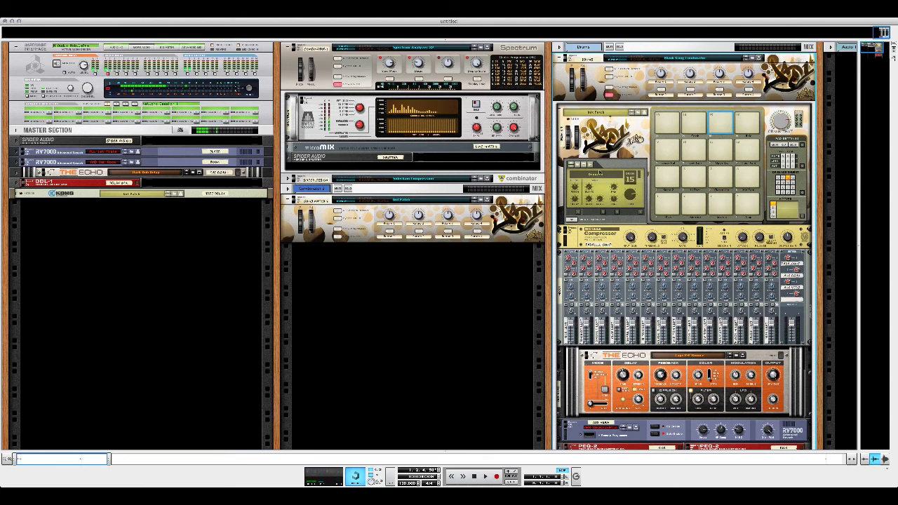
Step: Collapse the Kong in the Drums Combinator and examine its compressor, mixer, send effects and labelled PEQ-2 pairs
left_click(560, 111)
scroll(678, 342, "down", 2)
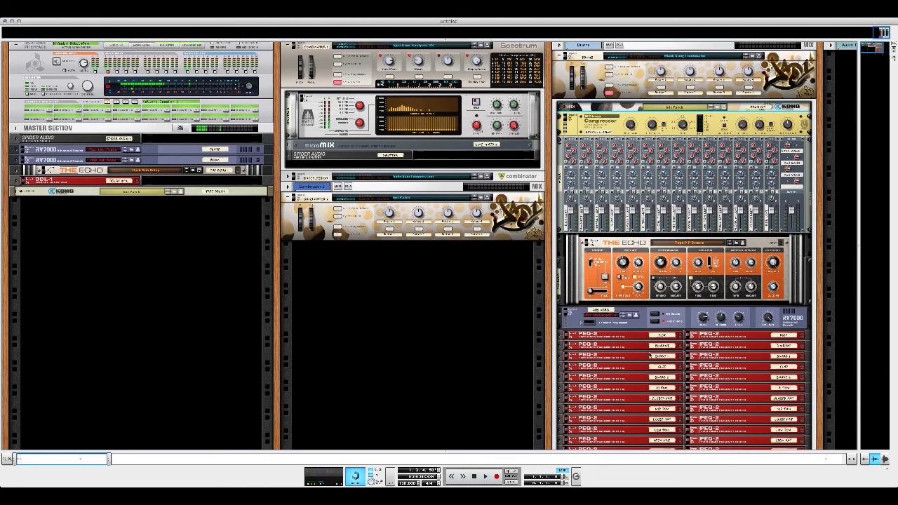
scroll(657, 362, "down", 1)
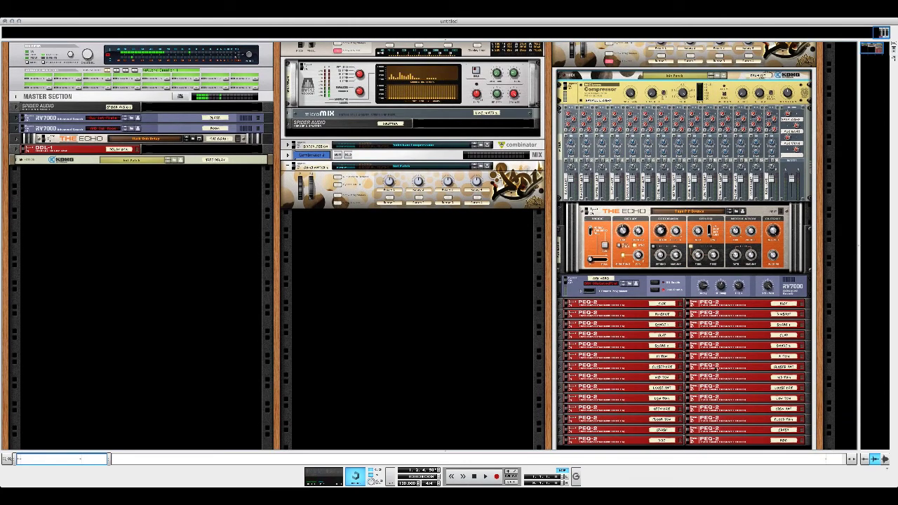
scroll(671, 367, "up", 1)
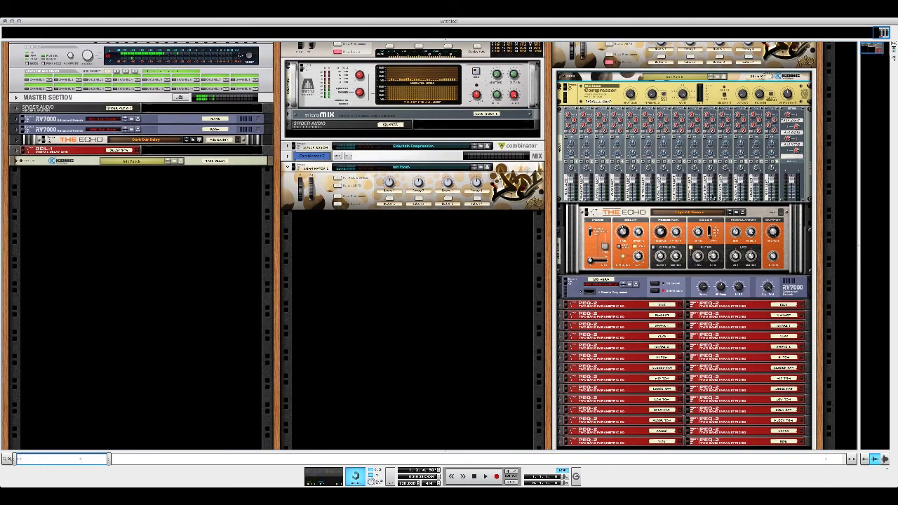
scroll(442, 246, "up", 4)
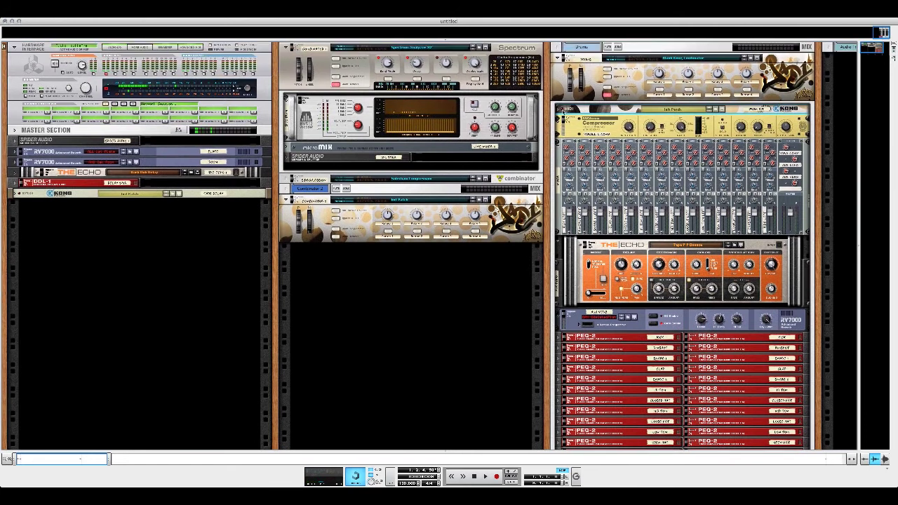
Step: Expand the Kong in the Drums Combinator again and review the device chain from the pads to the PEQ-2 pairs
left_click(557, 110)
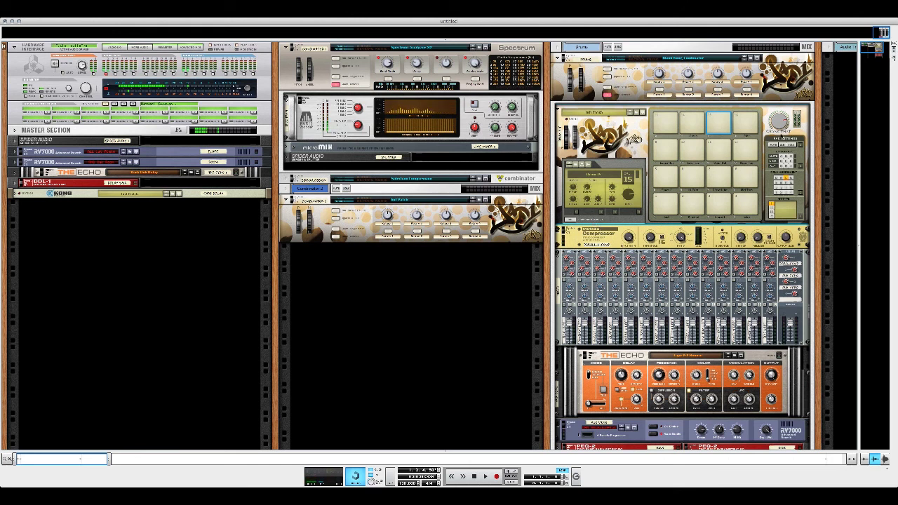
scroll(748, 374, "down", 5)
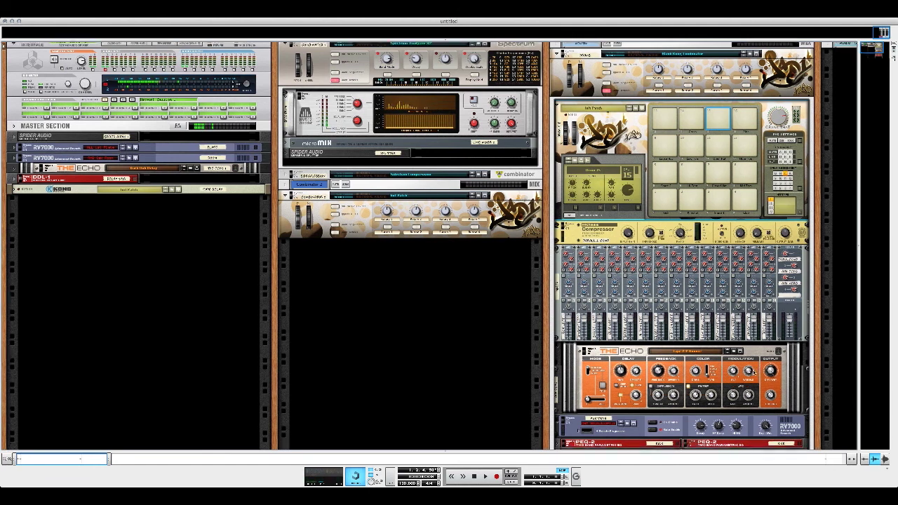
scroll(748, 373, "down", 1)
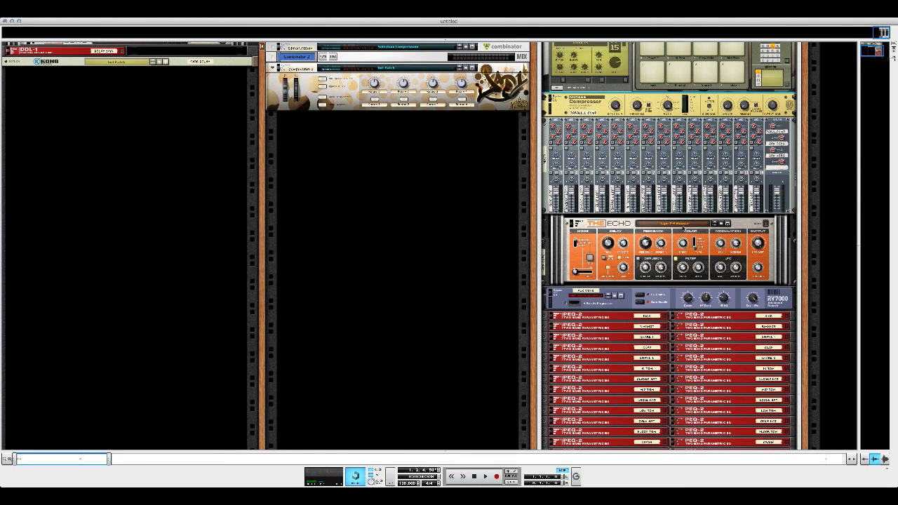
scroll(686, 219, "up", 6)
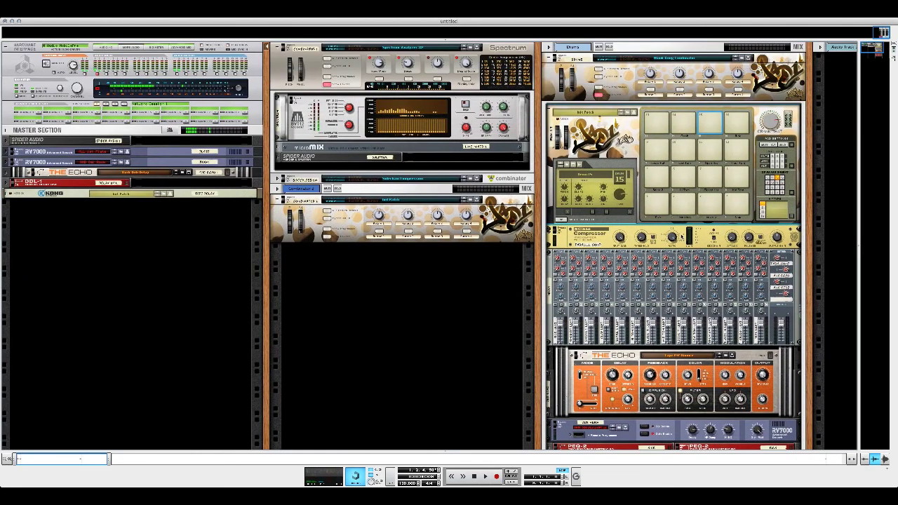